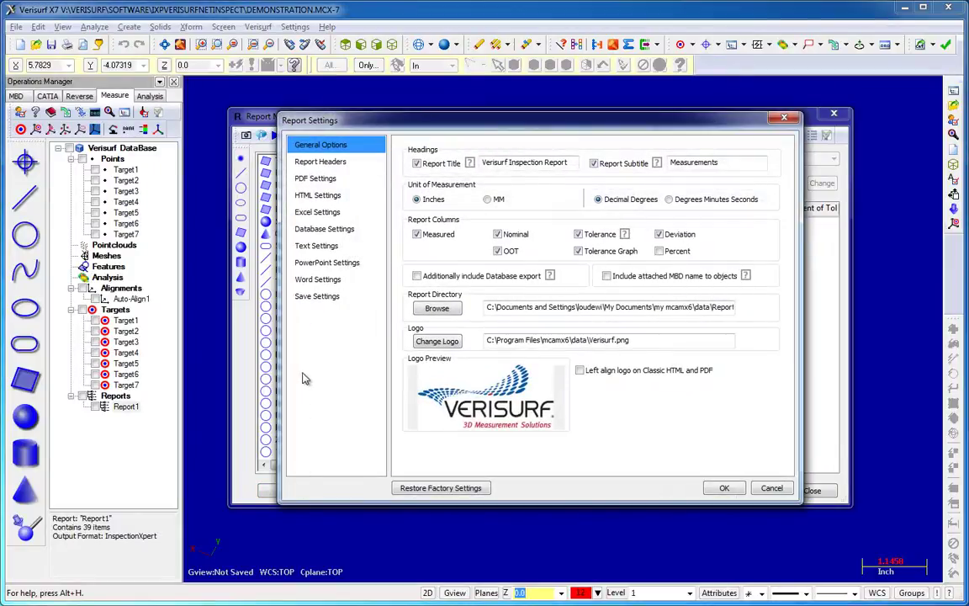
- Review the Word, PowerPoint and database report options, then add balloon 2 to the ø1.000 diameter
left_click(317, 280)
left_click(318, 264)
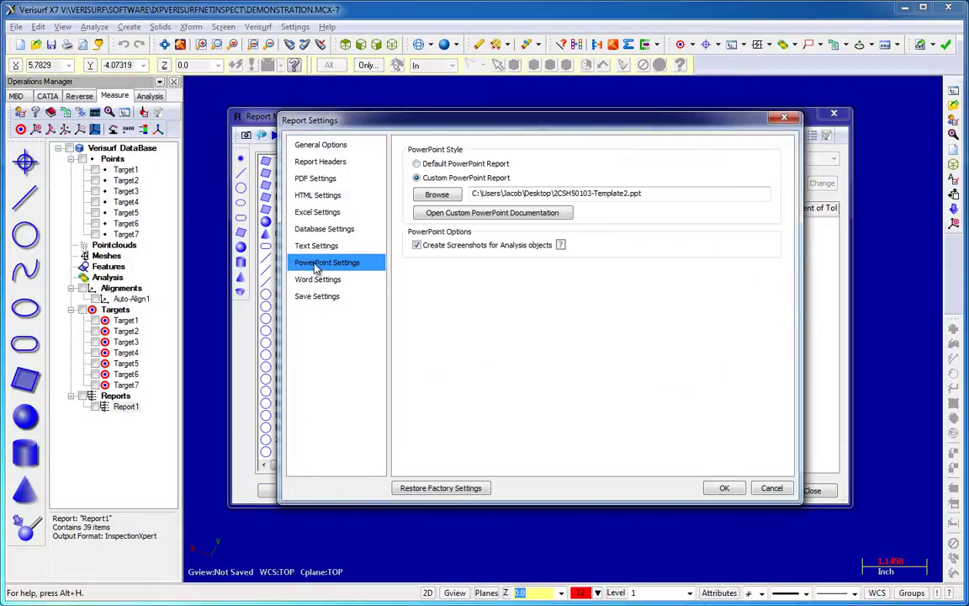
left_click(318, 233)
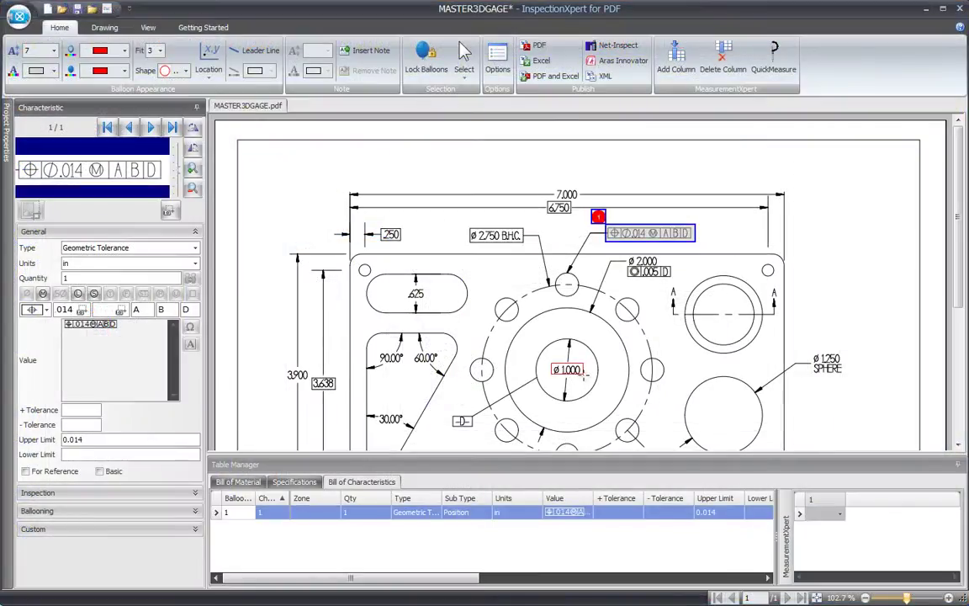
left_click_drag(551, 363, 586, 376)
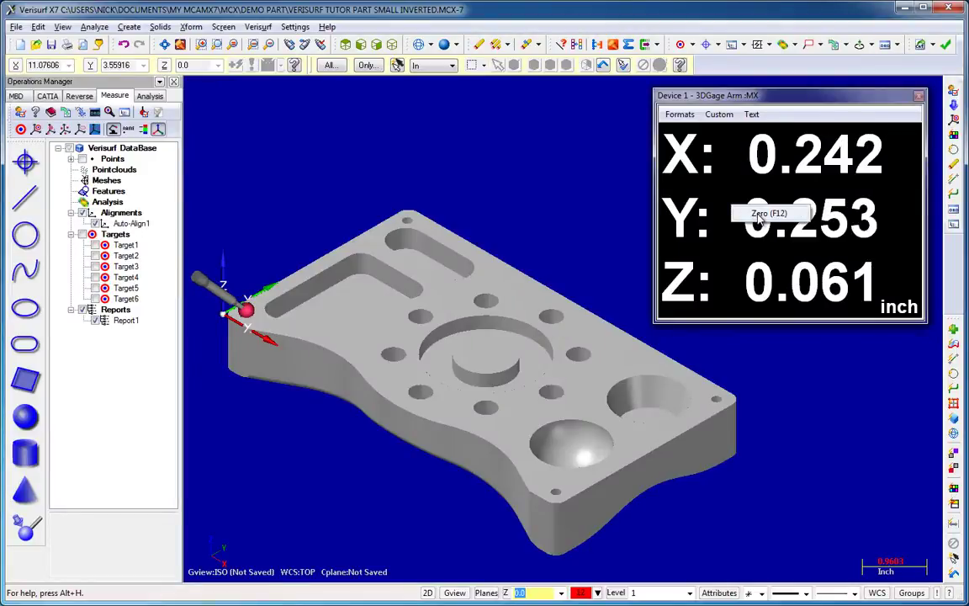
- Zero the arm readout, add axes to all matching small holes, and rotate the coordinate system 90° about X
left_click(760, 215)
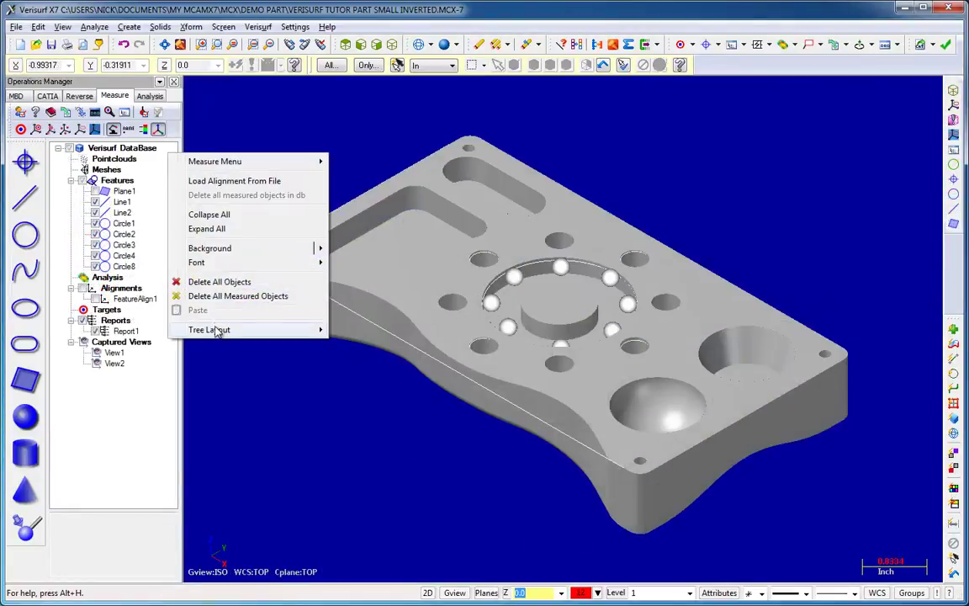
mouse_move(217, 331)
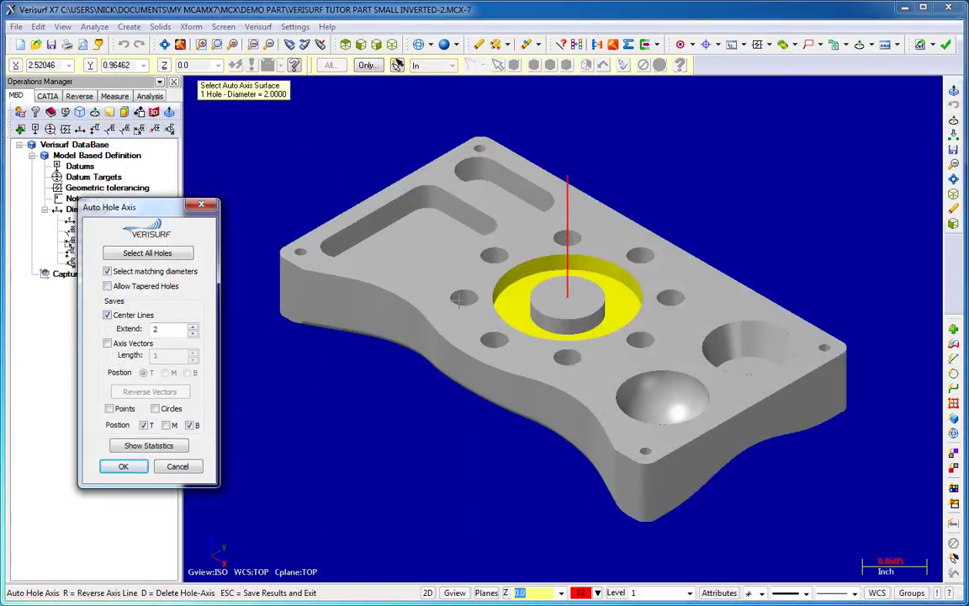
left_click(461, 302)
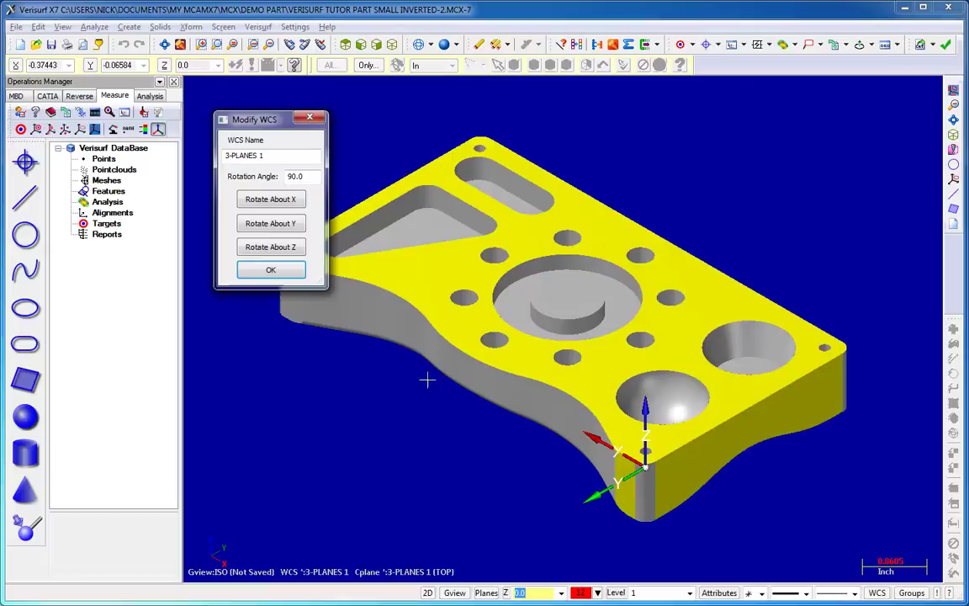
left_click(286, 199)
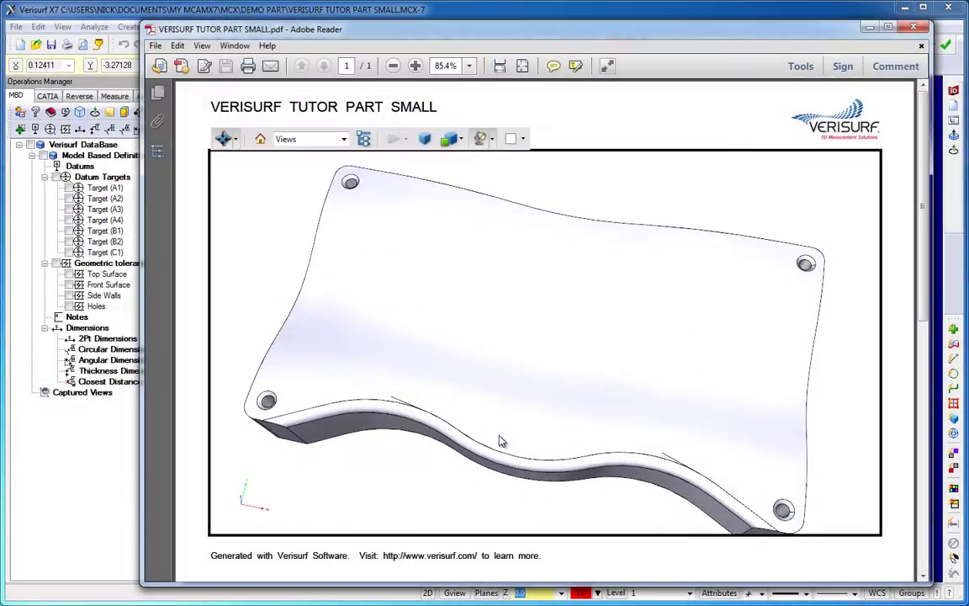
- In the 3D PDF's model tree, highlight the wavy top, counterbore ring and triangular pocket while rotating the part
left_click(157, 151)
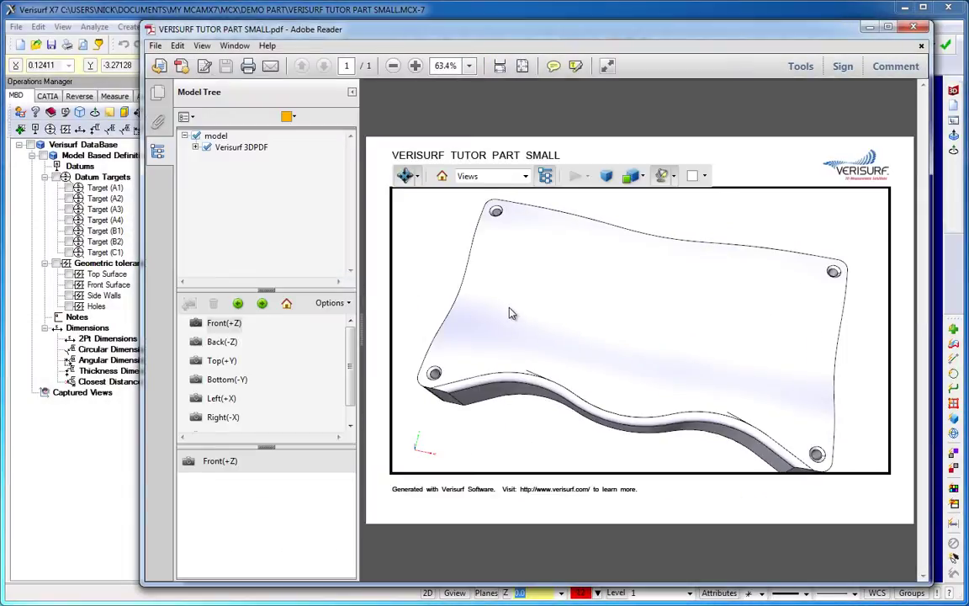
left_click(511, 313)
left_click_drag(512, 314, 620, 336)
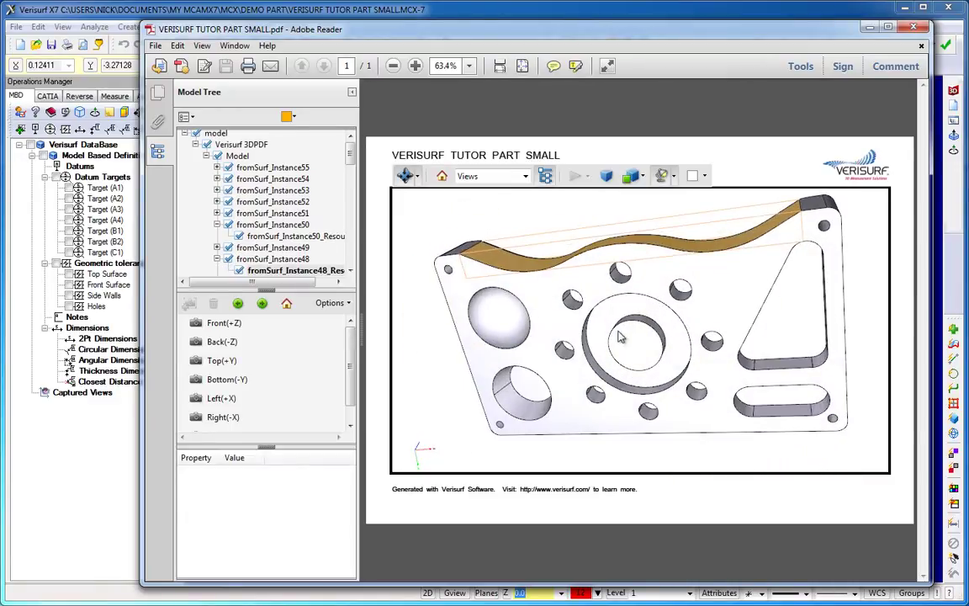
left_click(619, 337)
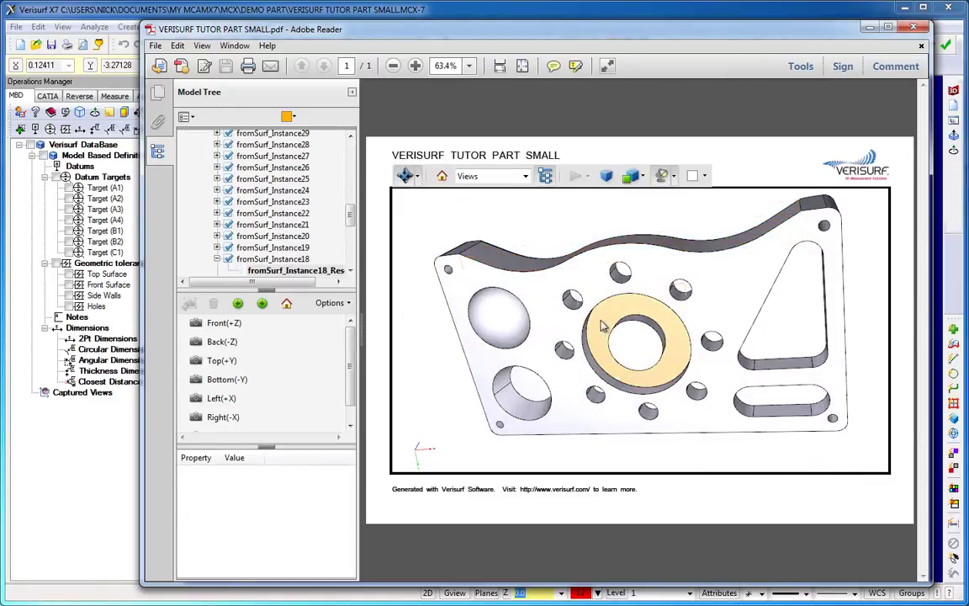
left_click(773, 340)
left_click_drag(810, 339, 469, 298)
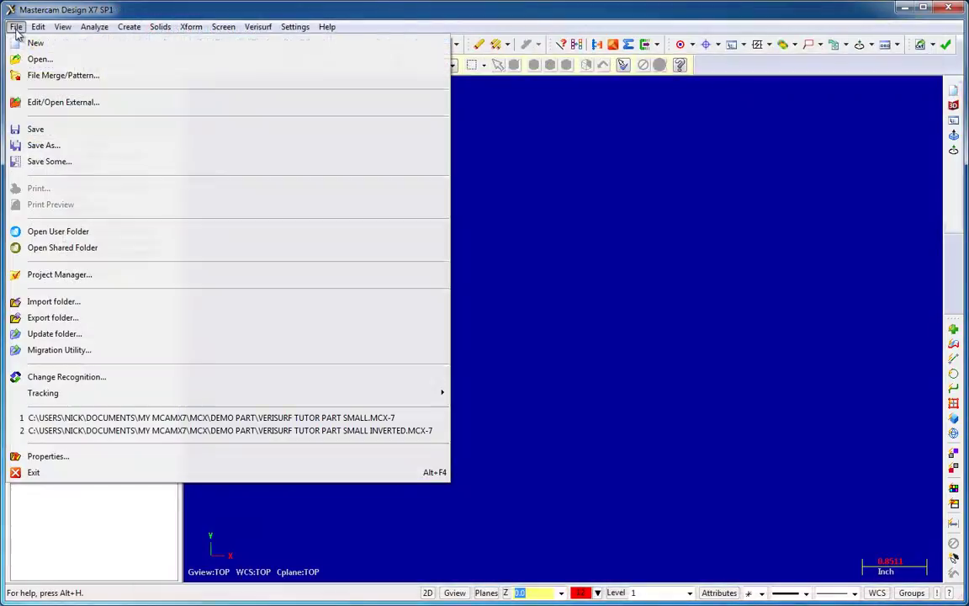
- Reopen the recent VERISURF TUTOR PART SMALL file, publish it as a 3D PDF, and tilt it into 3D
left_click(140, 418)
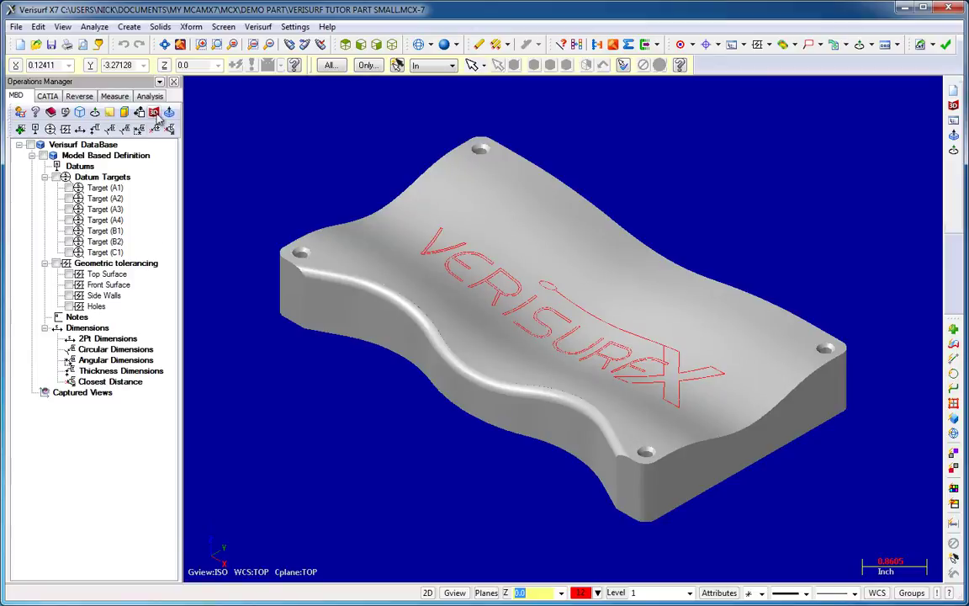
left_click(157, 113)
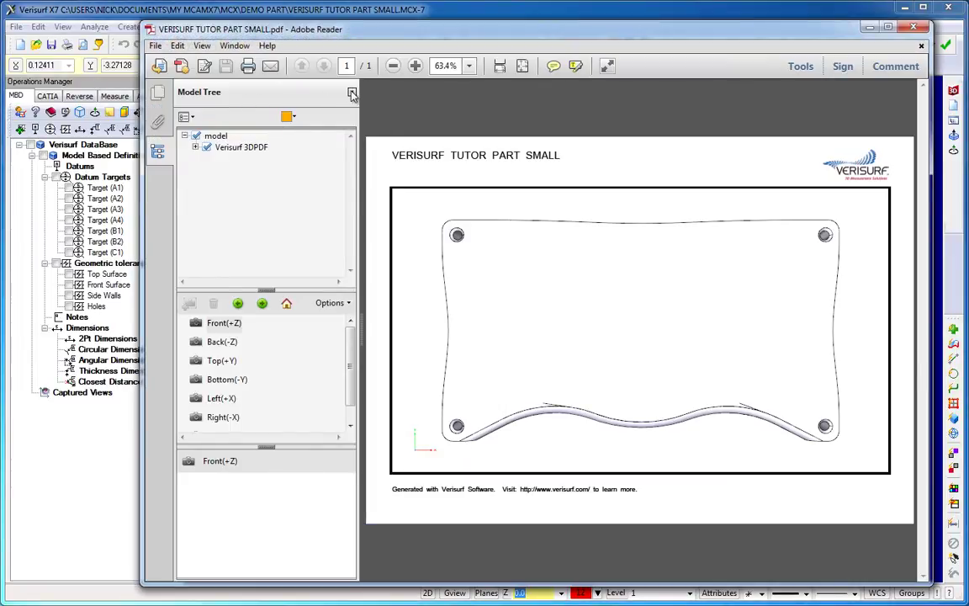
left_click(352, 93)
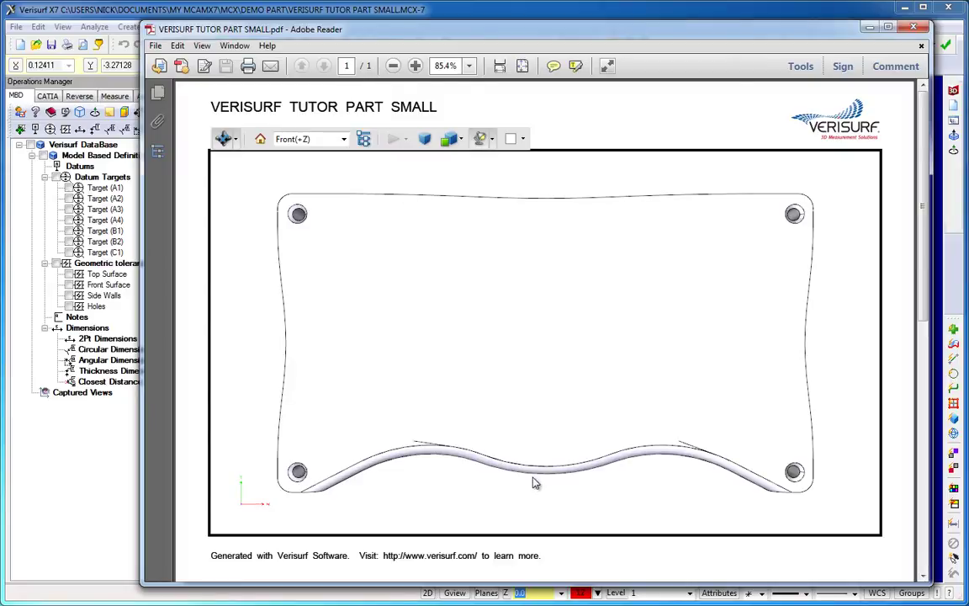
left_click_drag(534, 480, 532, 211)
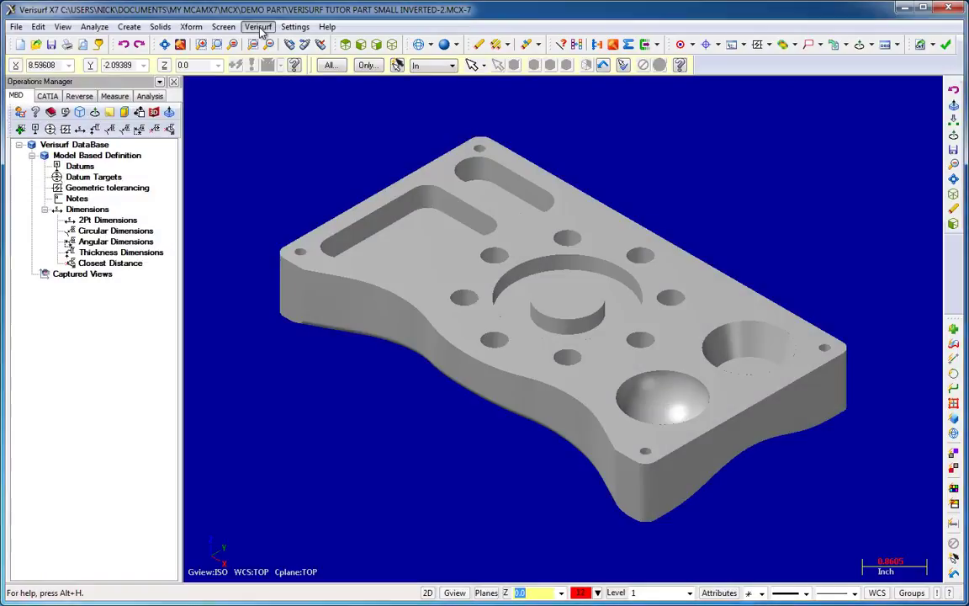
left_click(257, 27)
mouse_move(280, 141)
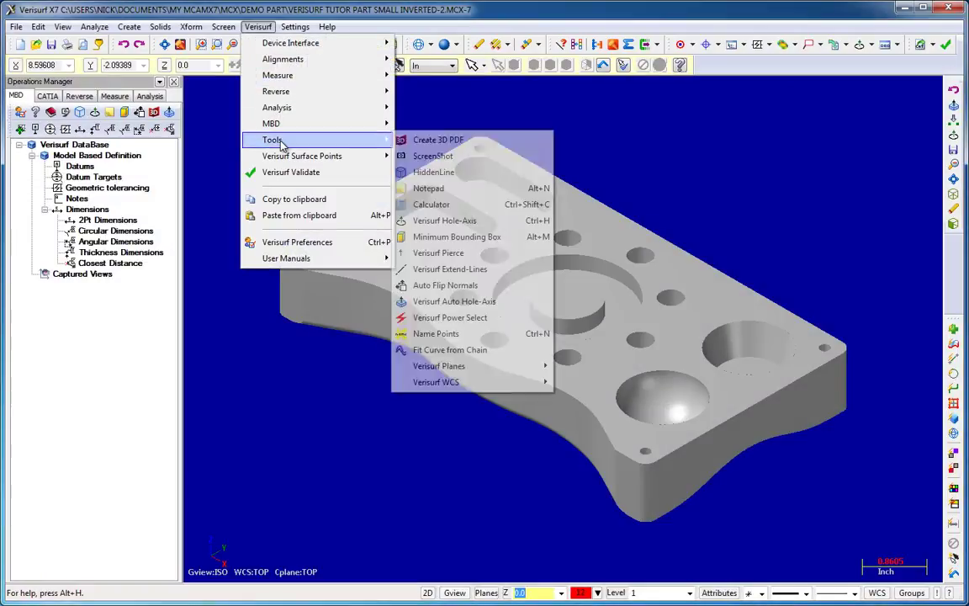
left_click(427, 220)
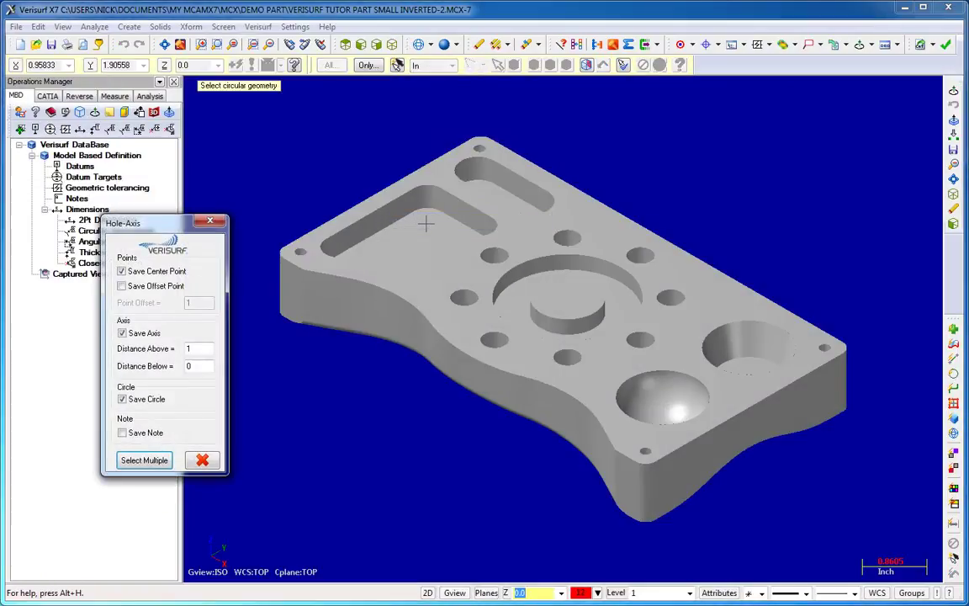
left_click(463, 297)
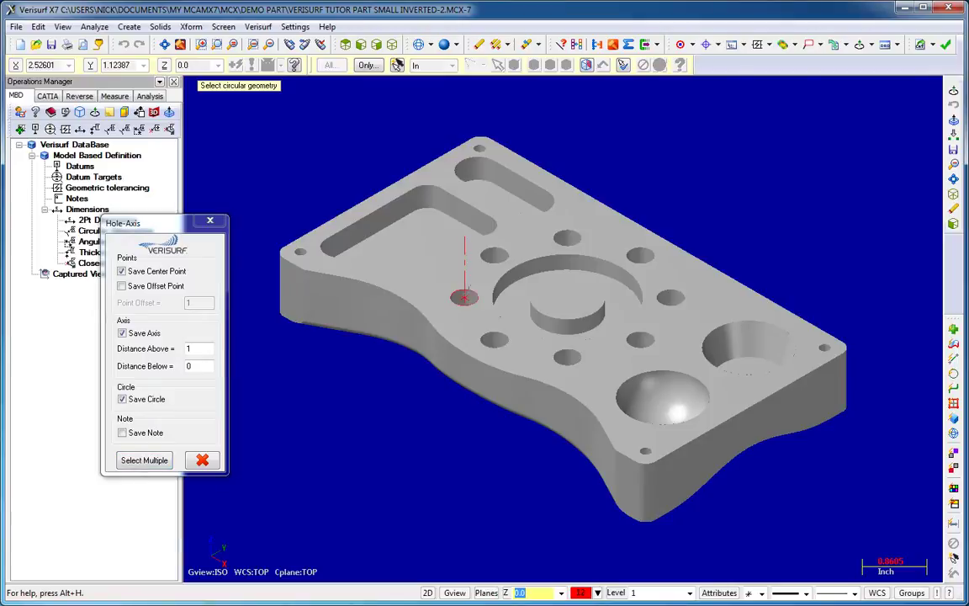
left_click(494, 255)
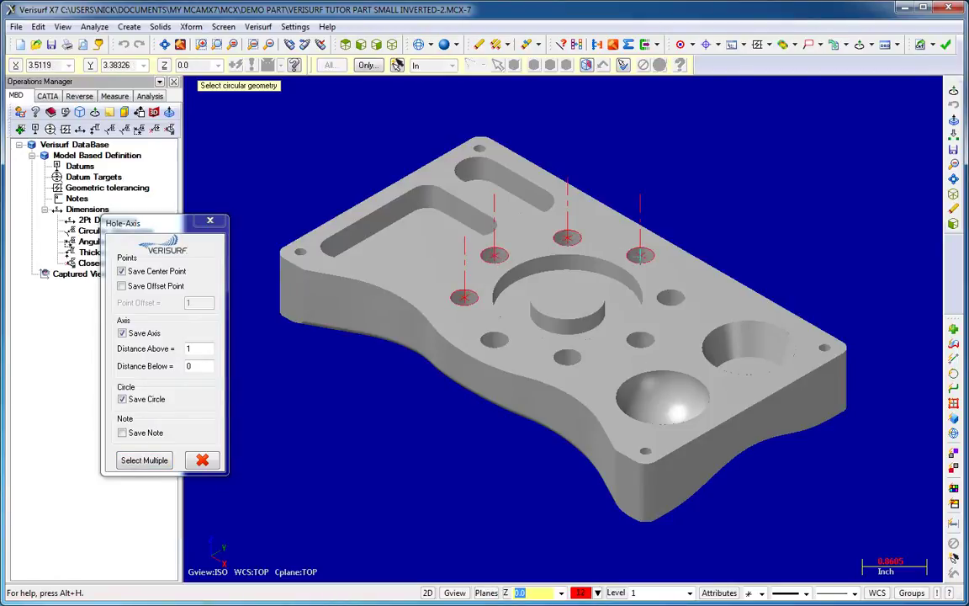
key("Escape")
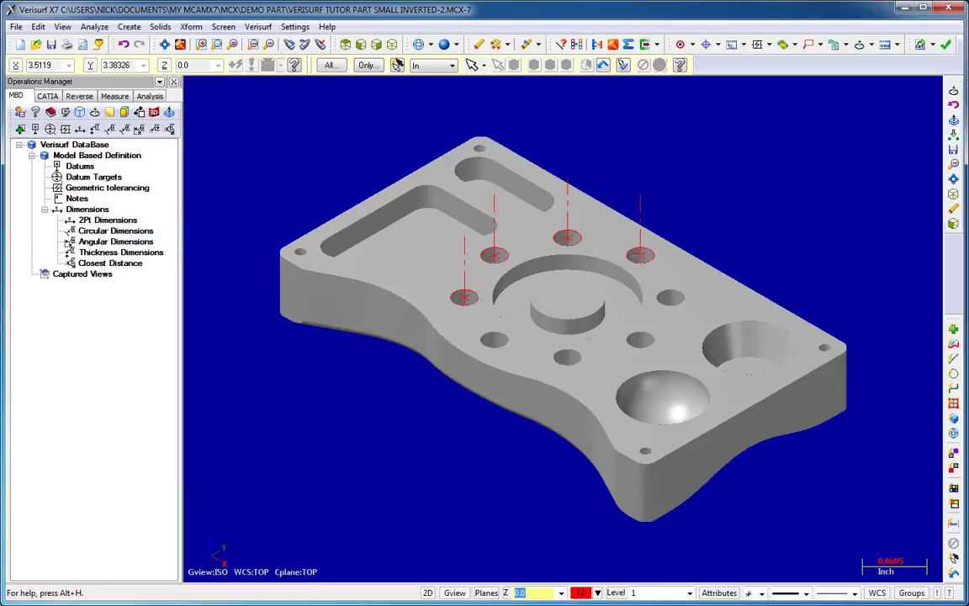
left_click(123, 45)
left_click(123, 44)
- Undo the leftover hole axes, then axis the large counterbore without saving center points, circles or center lines
left_click(123, 45)
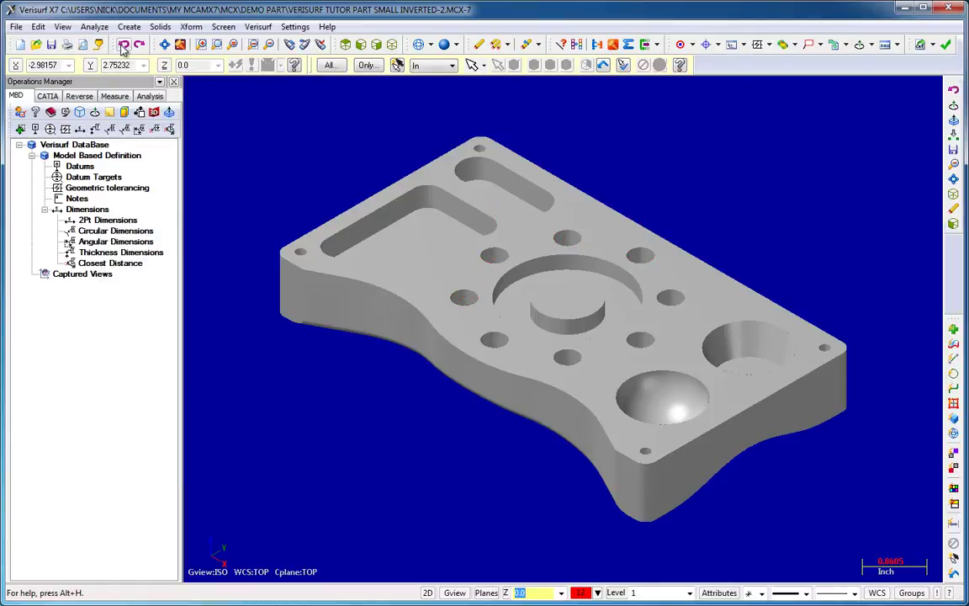
left_click(169, 113)
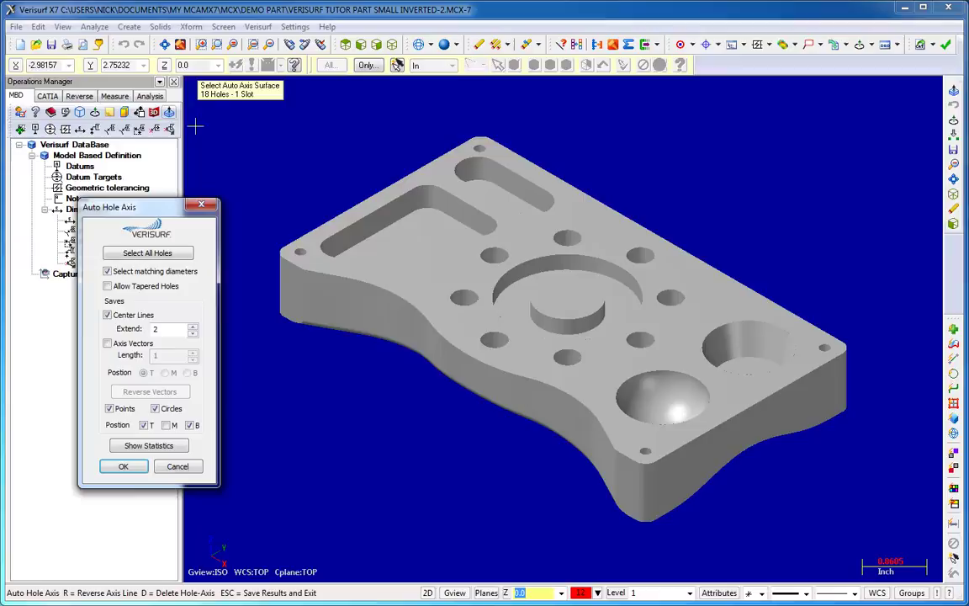
left_click(534, 260)
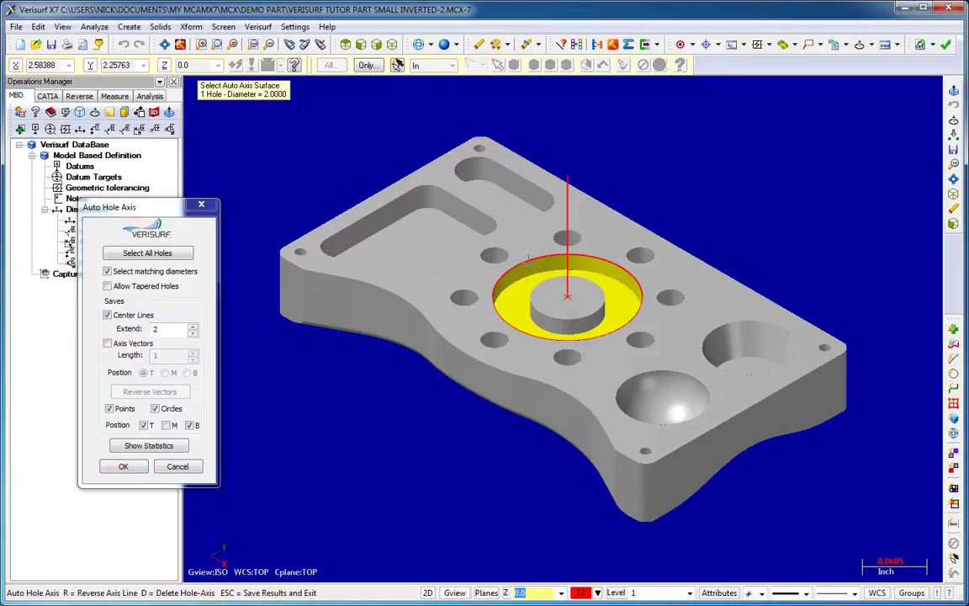
left_click(110, 409)
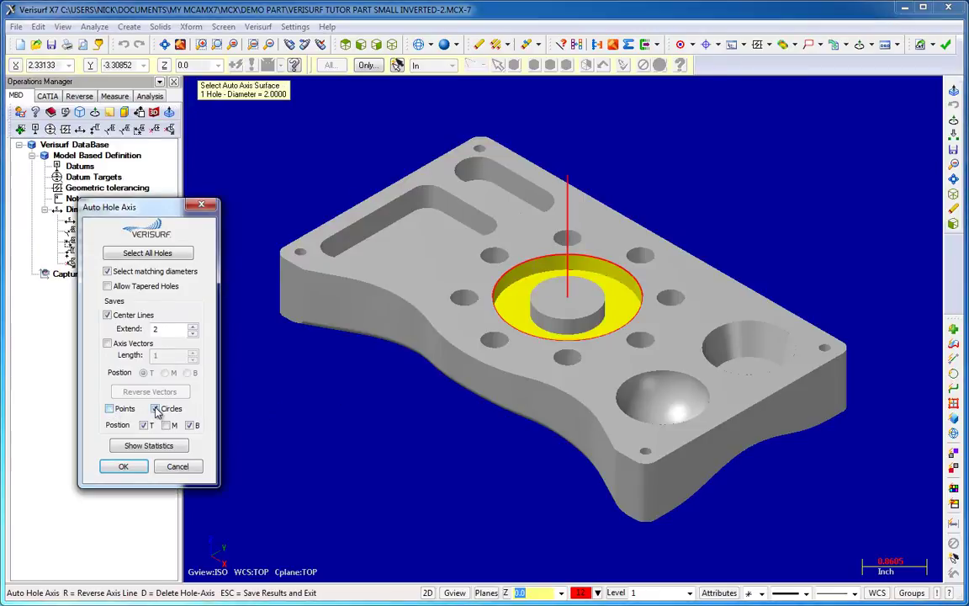
left_click(156, 408)
left_click(125, 318)
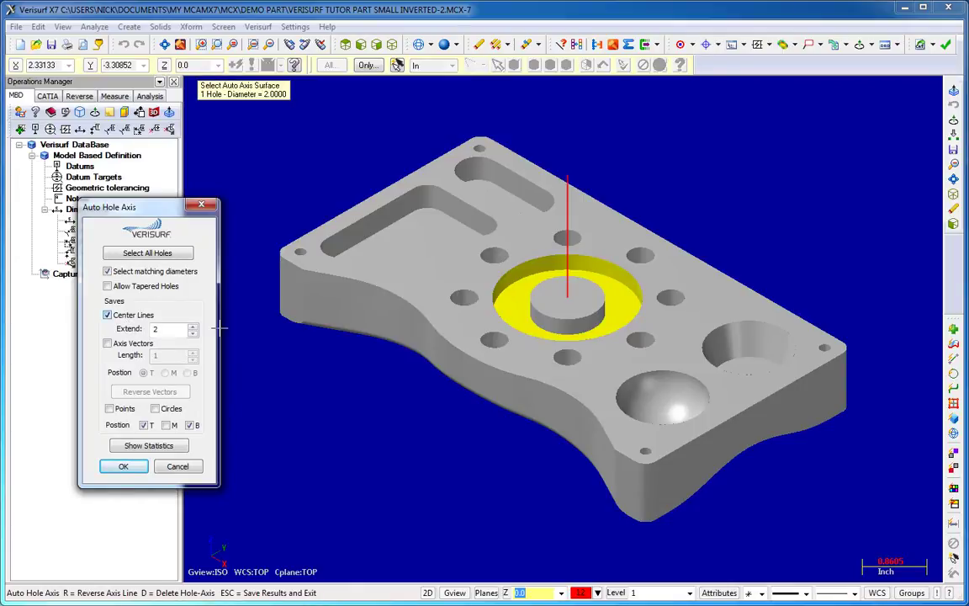
- Axis the eight small holes and, with tapered holes allowed, the large right-side hole, then view statistics
left_click(462, 300)
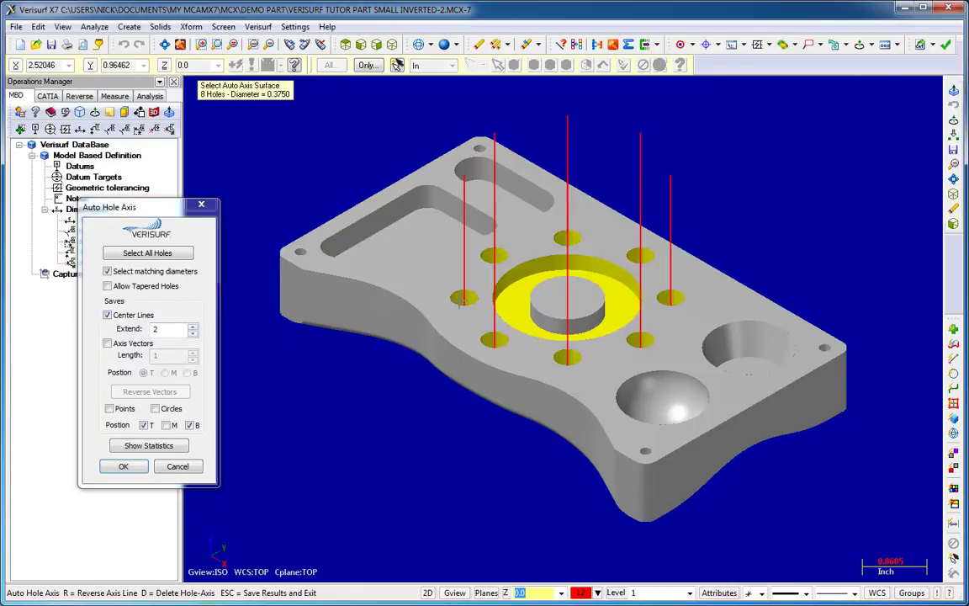
left_click(134, 286)
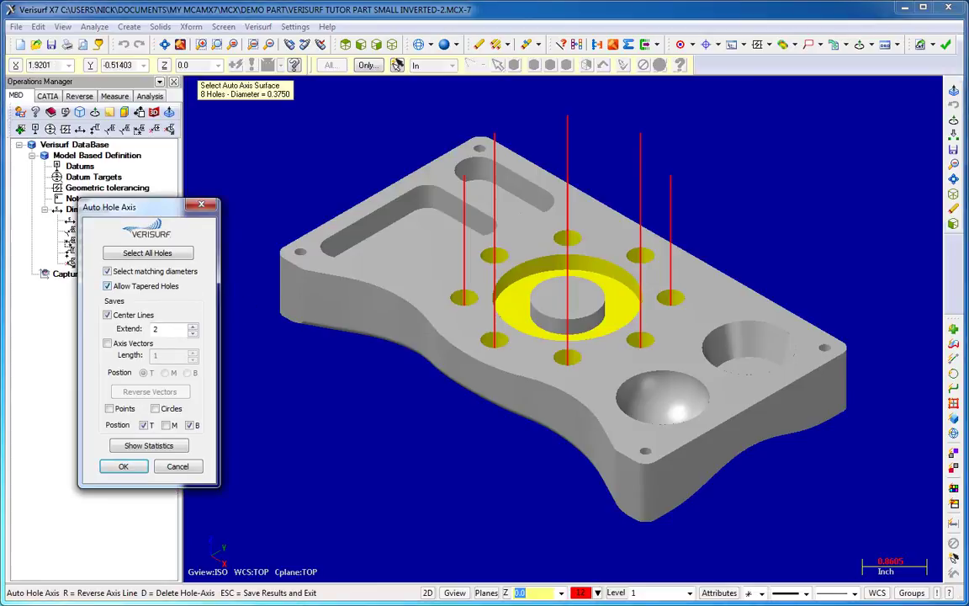
left_click(729, 341)
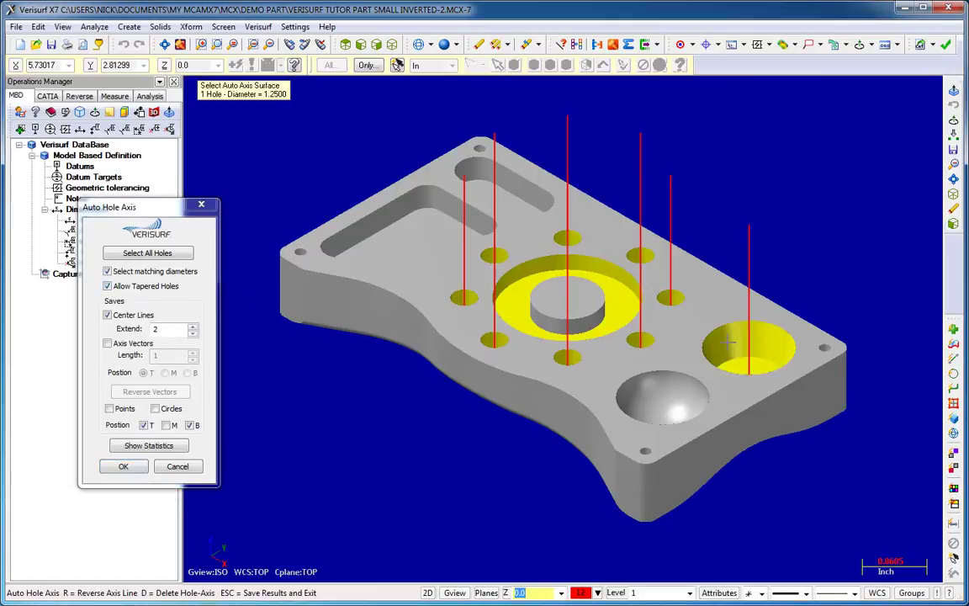
left_click(148, 445)
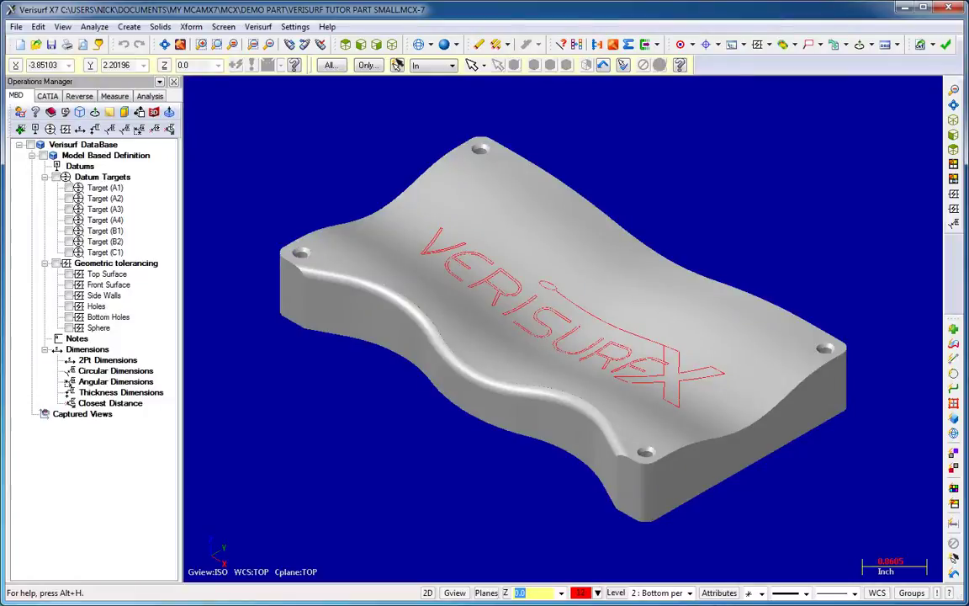
- Orient the part from top into an oblique view, capture views ISO1 and View1, then recall each
key("alt+1")
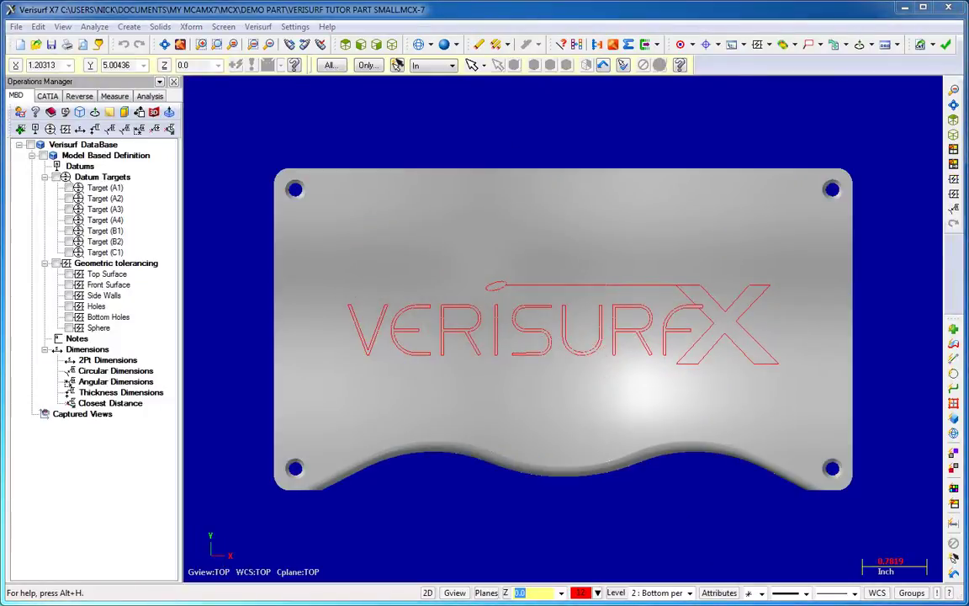
middle_click_drag(562, 328, 589, 277)
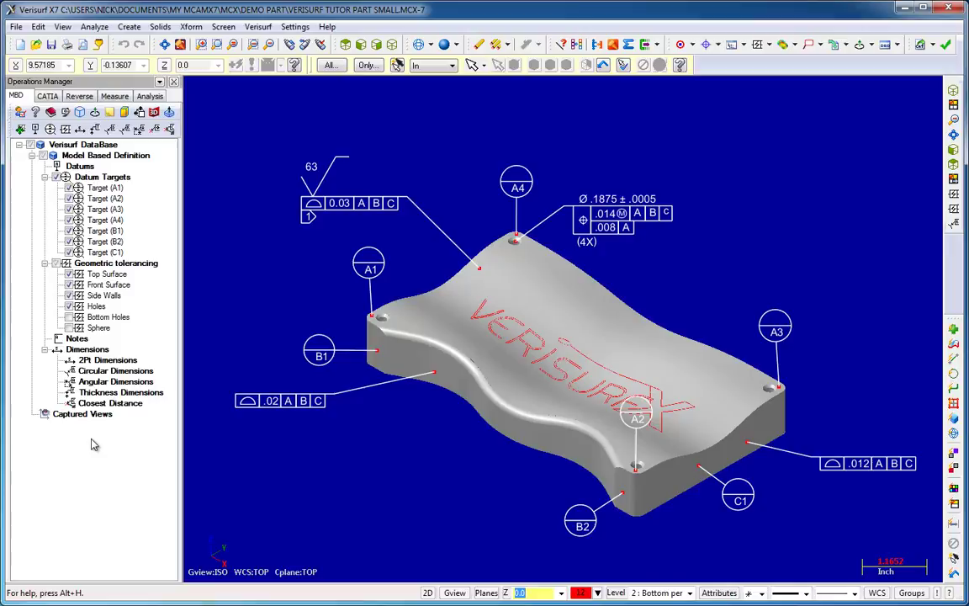
right_click(95, 445)
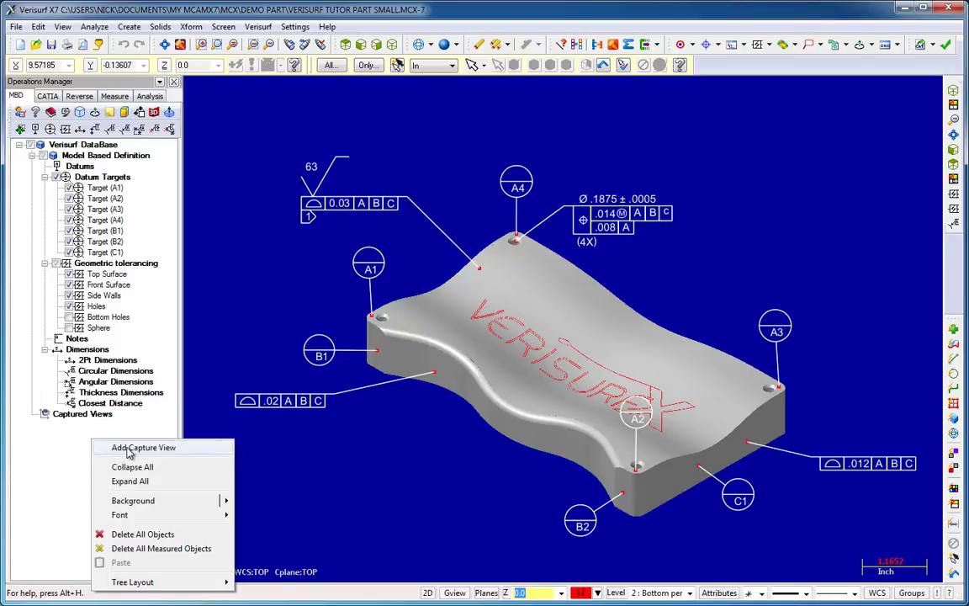
left_click(128, 453)
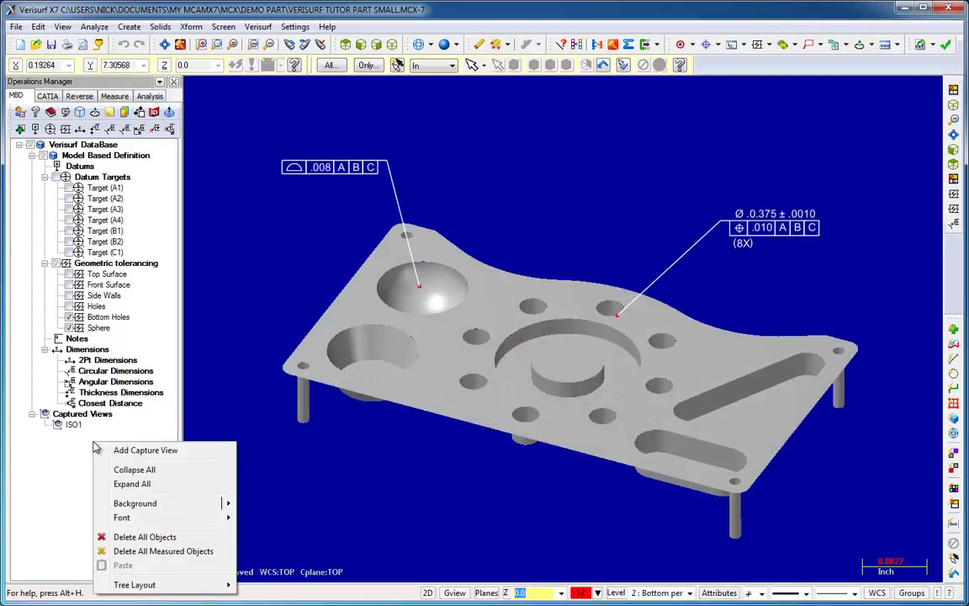
left_click(127, 450)
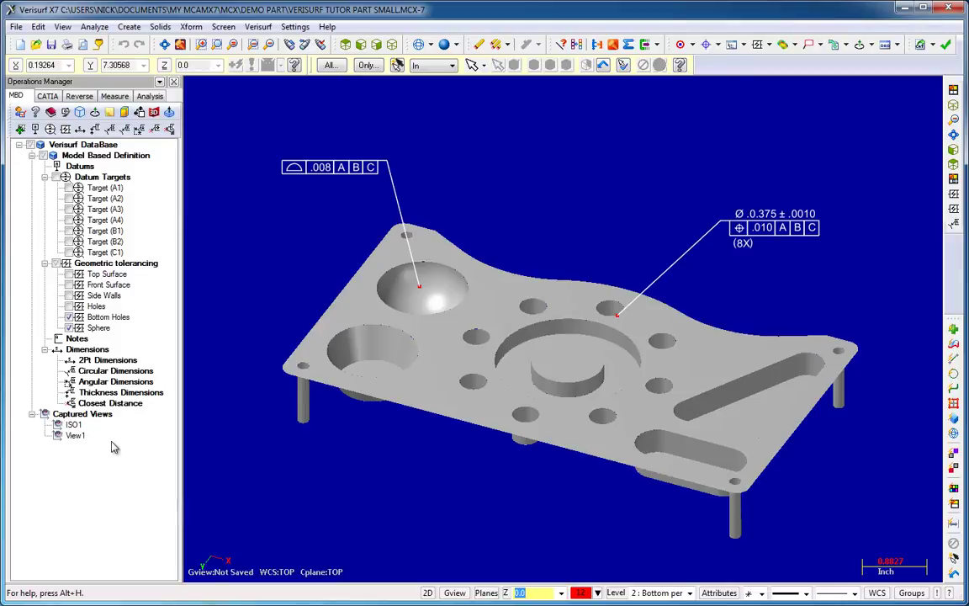
double_click(73, 424)
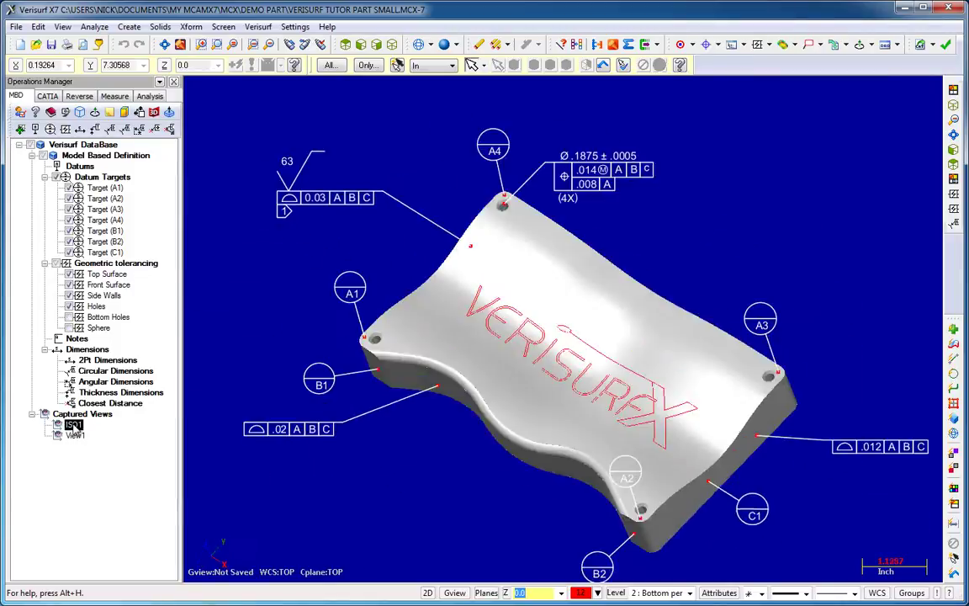
double_click(75, 437)
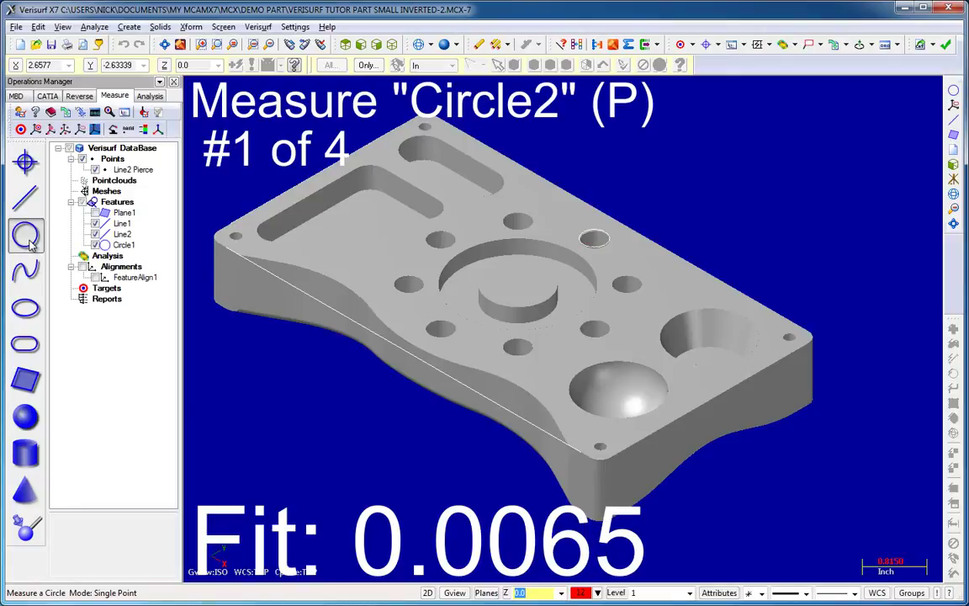
- Select Circle1 in the Measure tree and apply Alignment > Disconnect to it
left_click(120, 245)
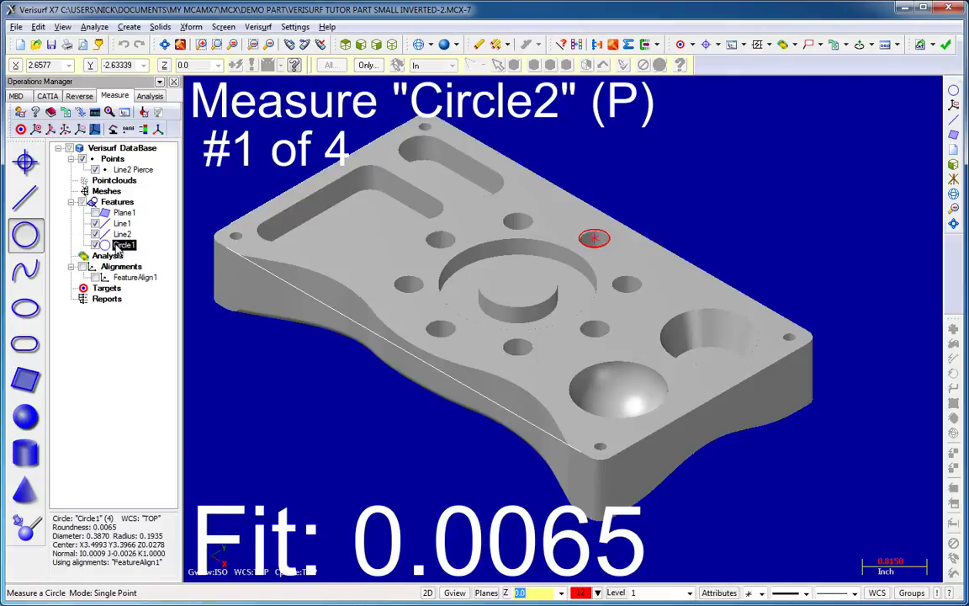
right_click(119, 250)
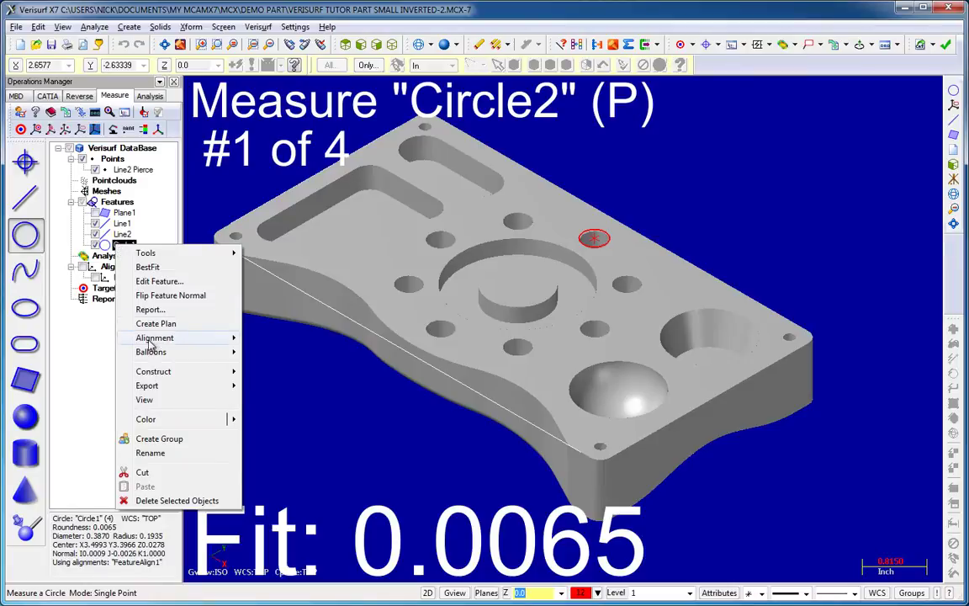
mouse_move(147, 338)
left_click(281, 339)
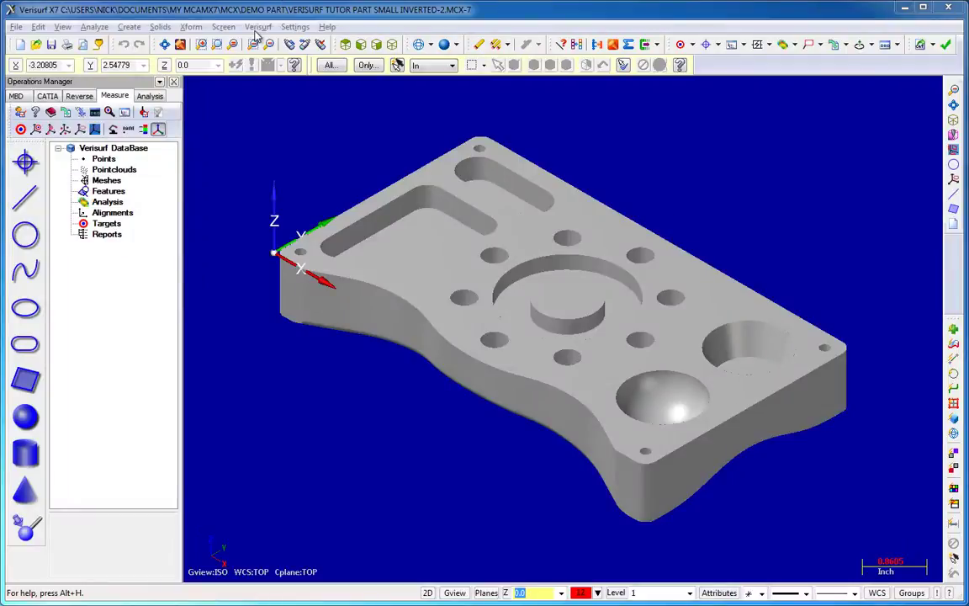
- Create a WCS by 3 Planes from the top, front and lower corner faces
left_click(258, 27)
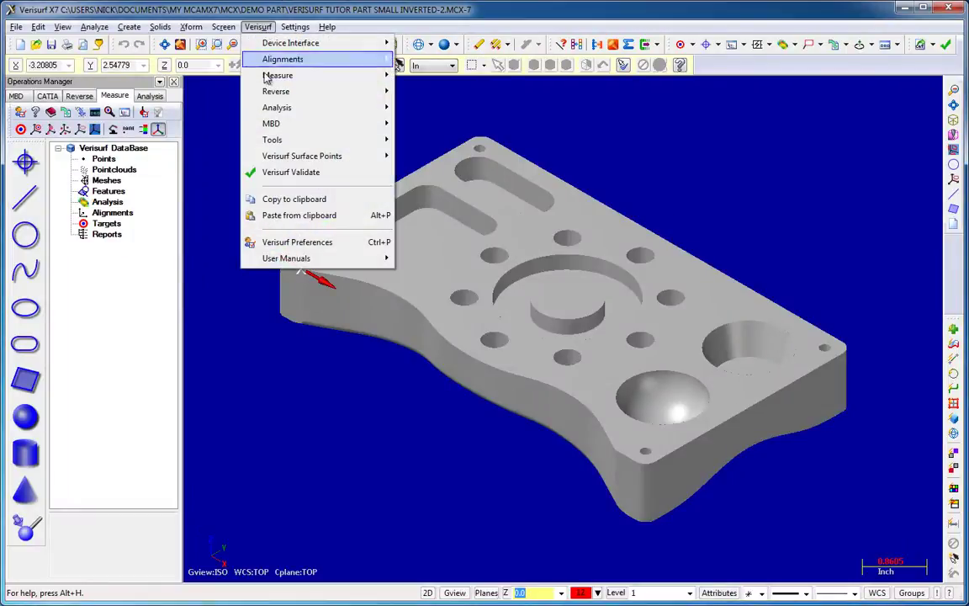
mouse_move(272, 143)
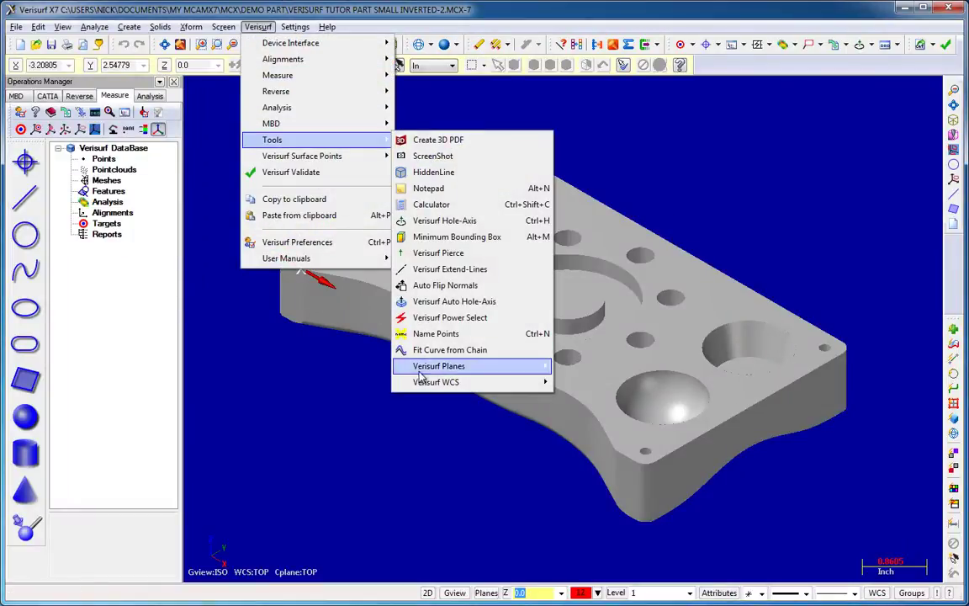
mouse_move(427, 384)
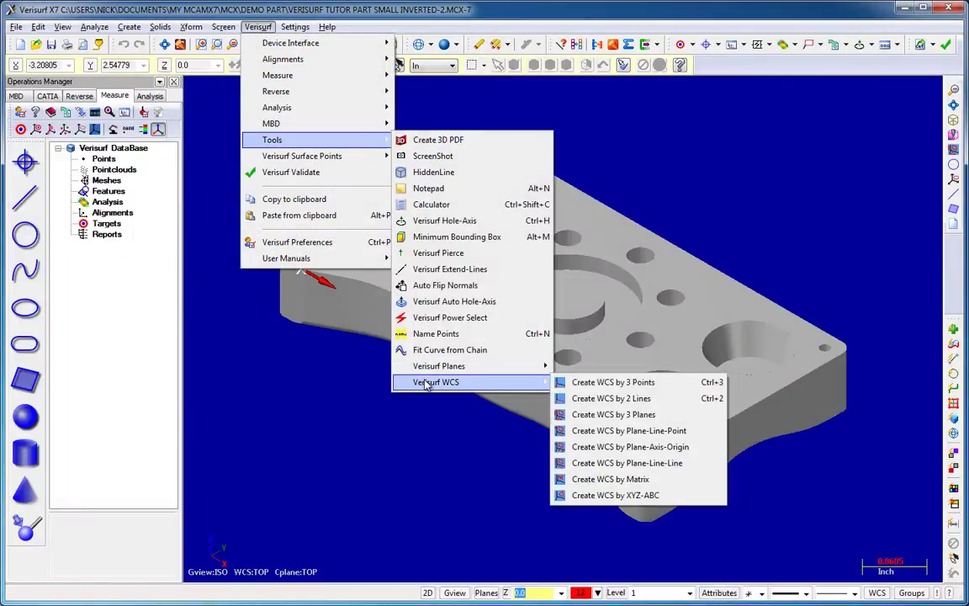
left_click(614, 414)
left_click(632, 439)
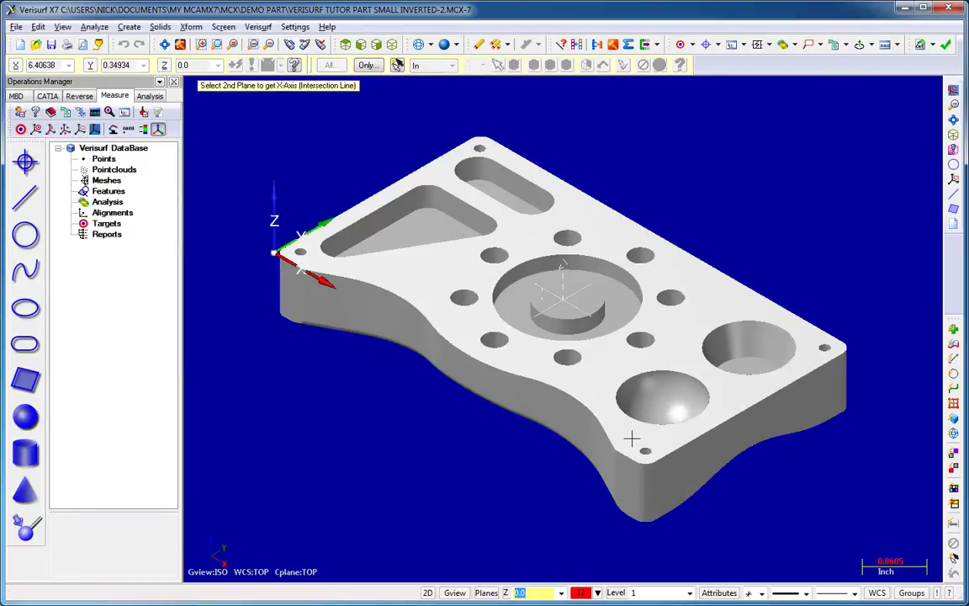
left_click(620, 476)
left_click(599, 496)
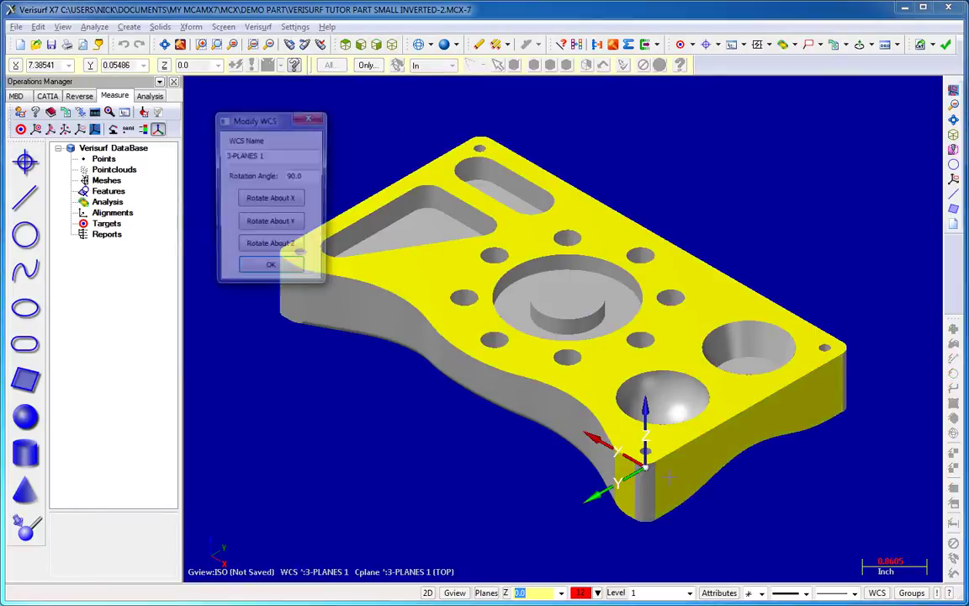
- Rotate the new coordinate system 45° about Z and confirm it
left_click(286, 204)
left_click(278, 223)
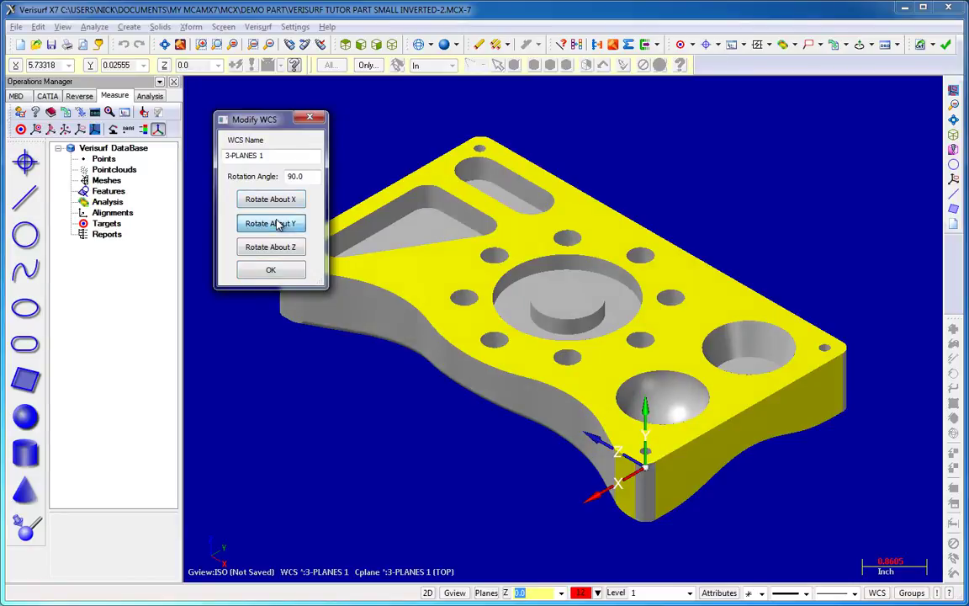
left_click(280, 247)
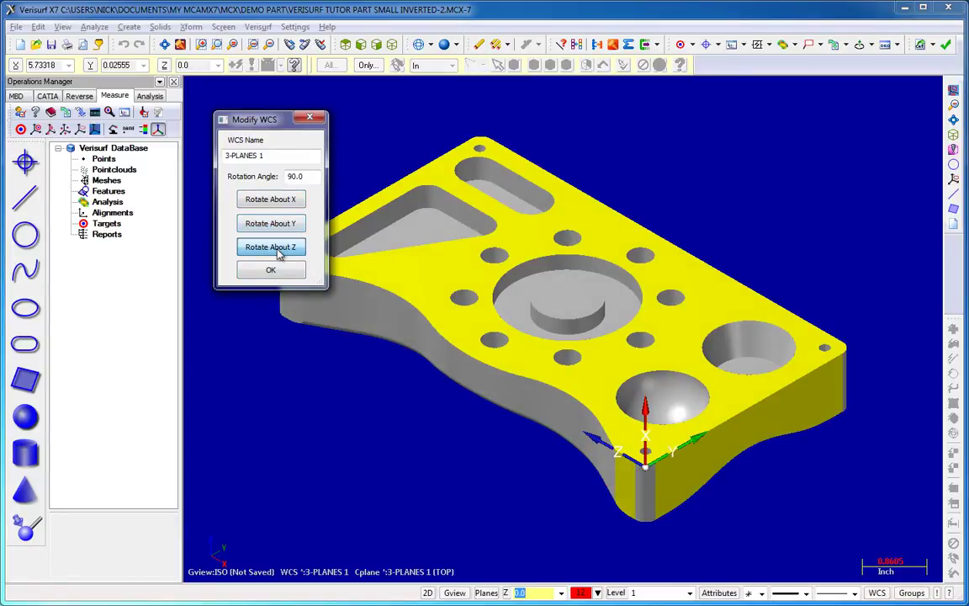
double_click(294, 176)
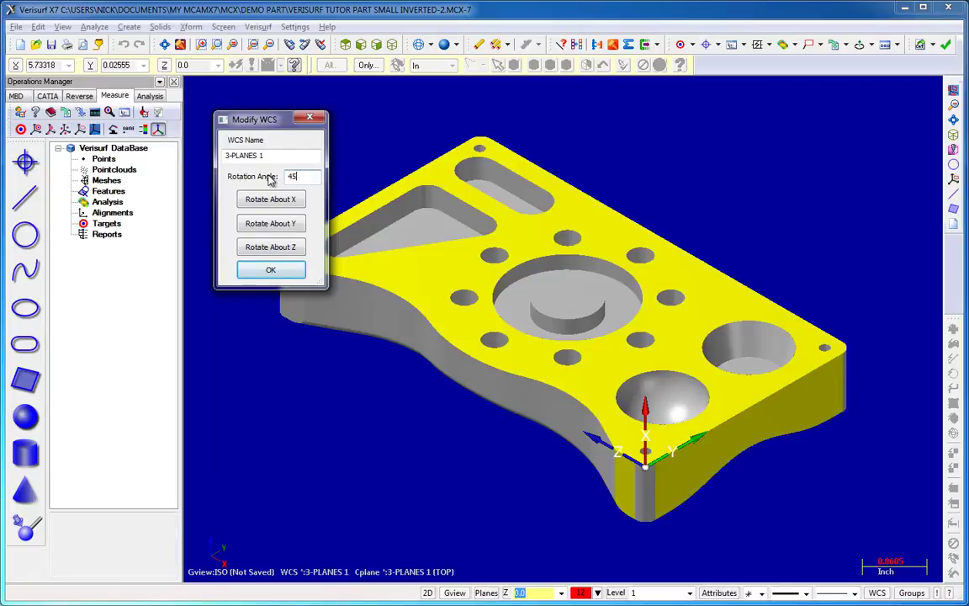
left_click(279, 248)
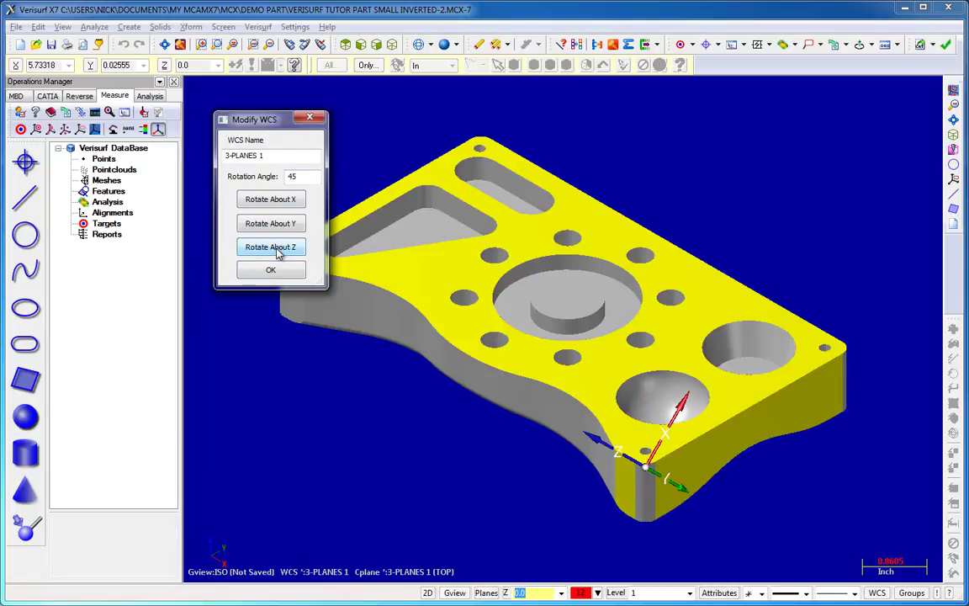
left_click(274, 269)
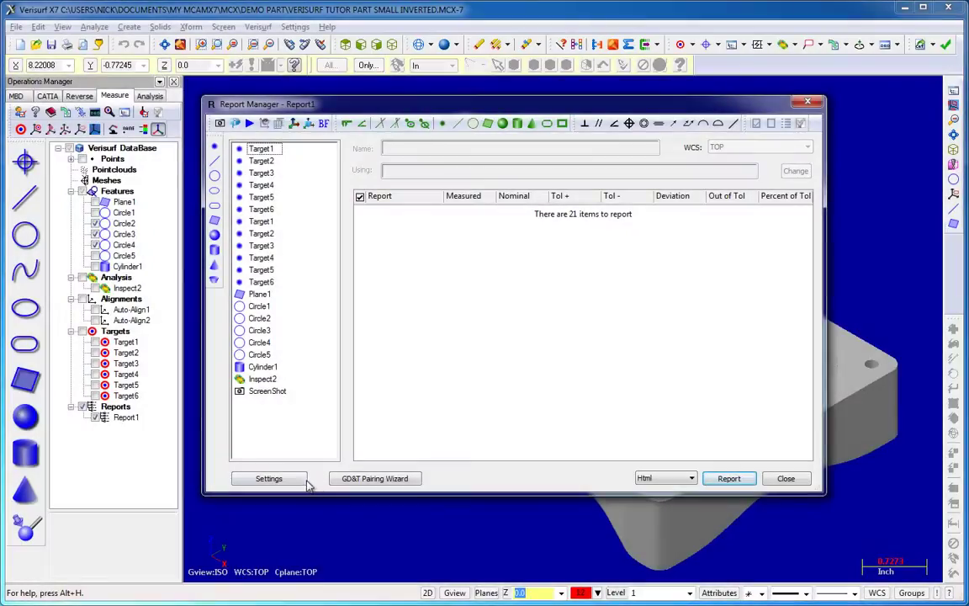
- In Report Settings' save options, set Report Directory to Part Name and the file name's second part to Serial Number
left_click(271, 478)
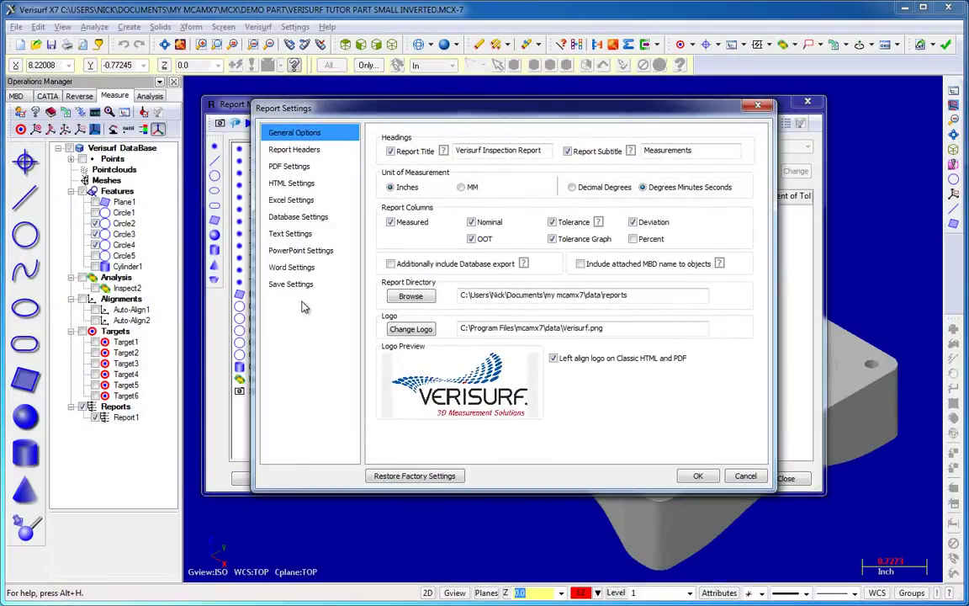
left_click(299, 289)
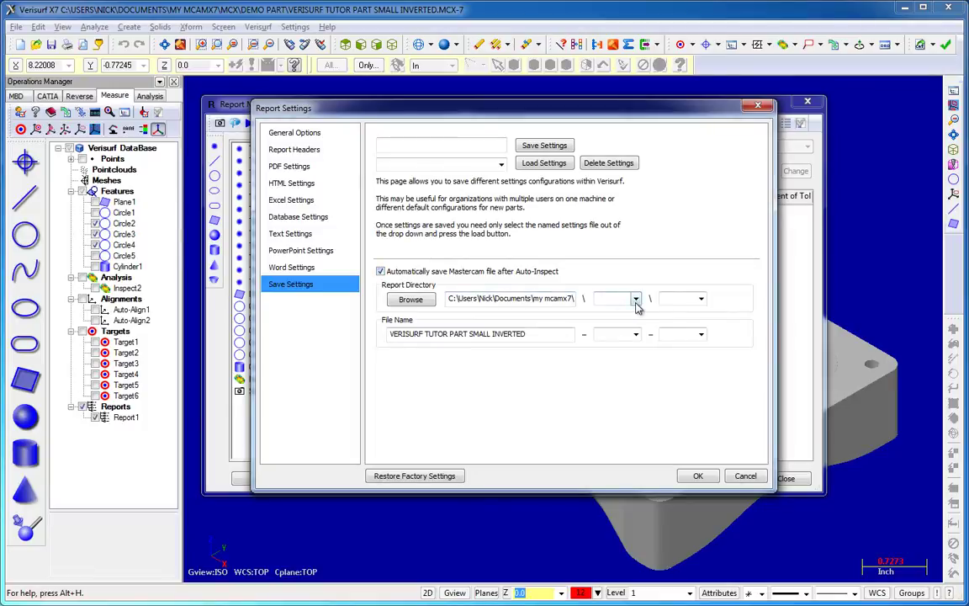
left_click(635, 298)
left_click(629, 320)
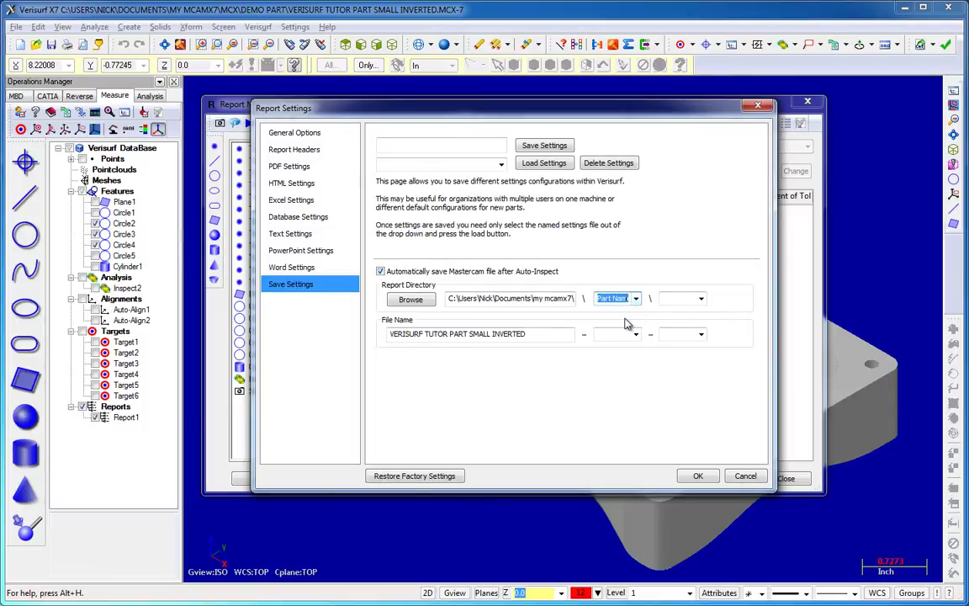
left_click(635, 334)
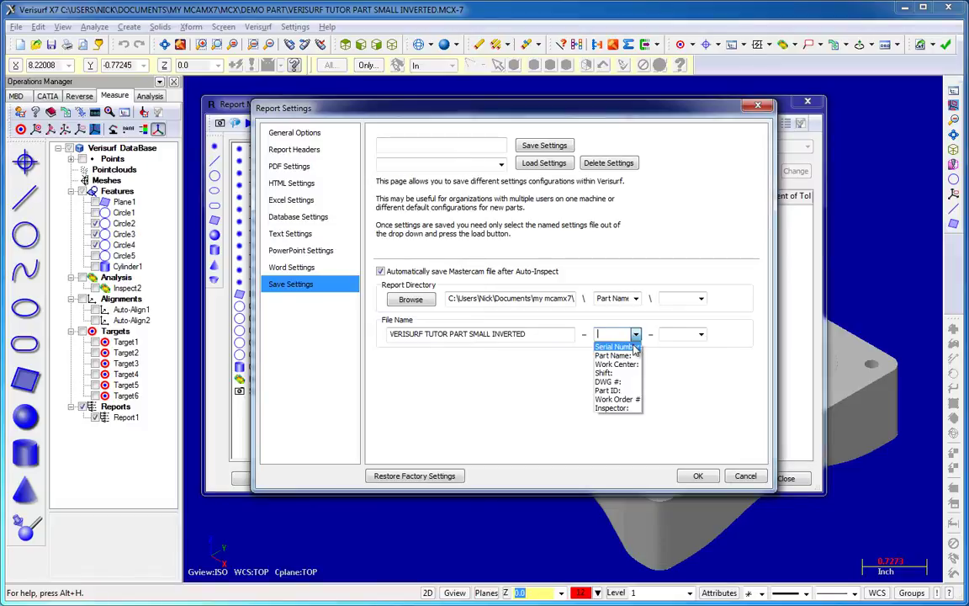
left_click(633, 346)
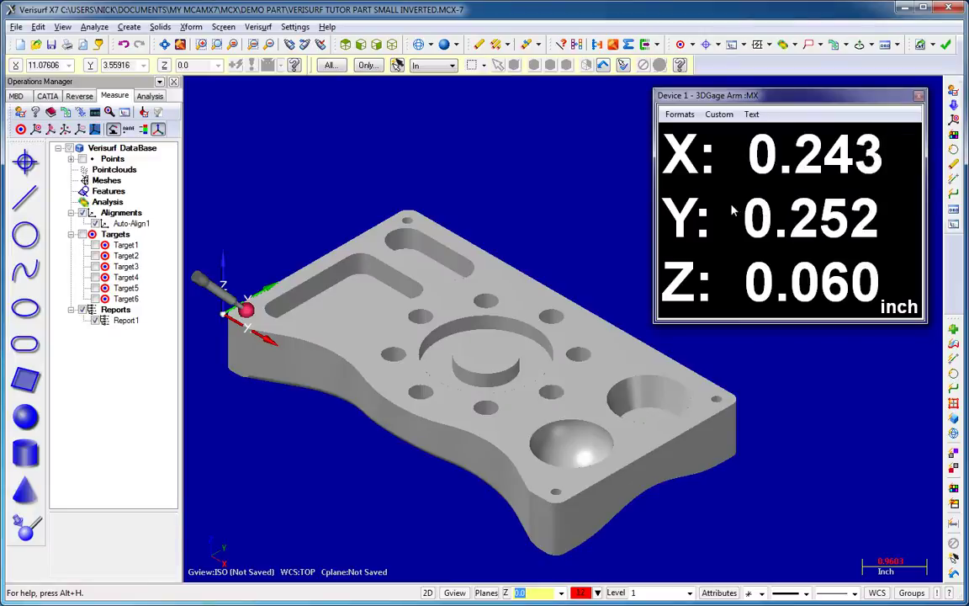
- Zero the probe readout at the corner, current position and edge, restoring absolute values after each
right_click(733, 209)
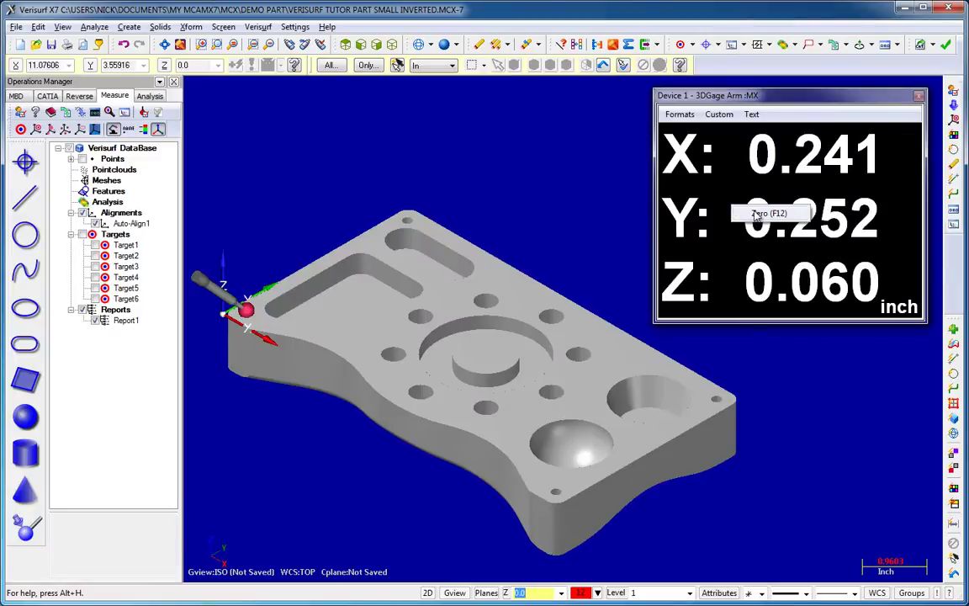
left_click(759, 214)
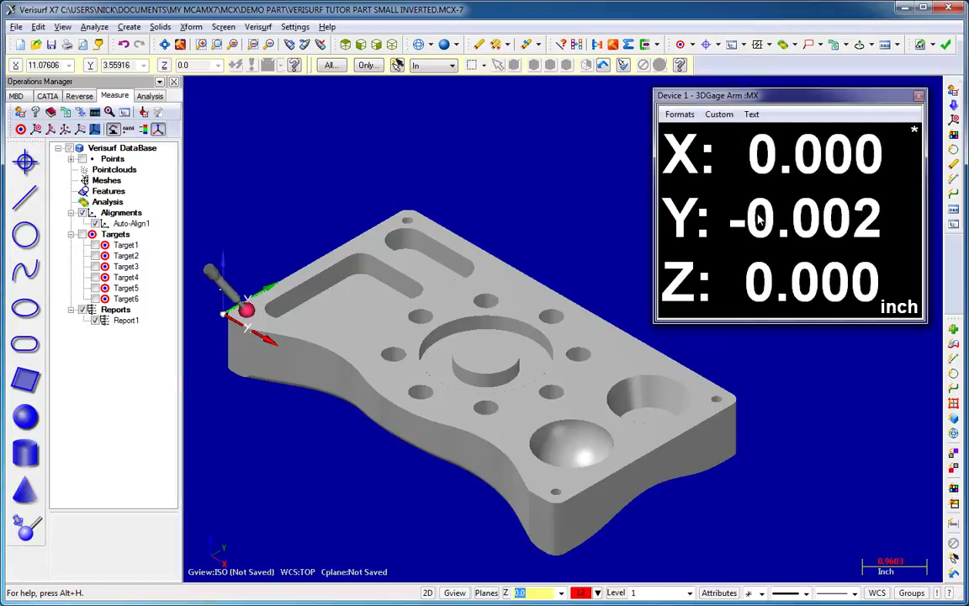
right_click(788, 212)
left_click(803, 220)
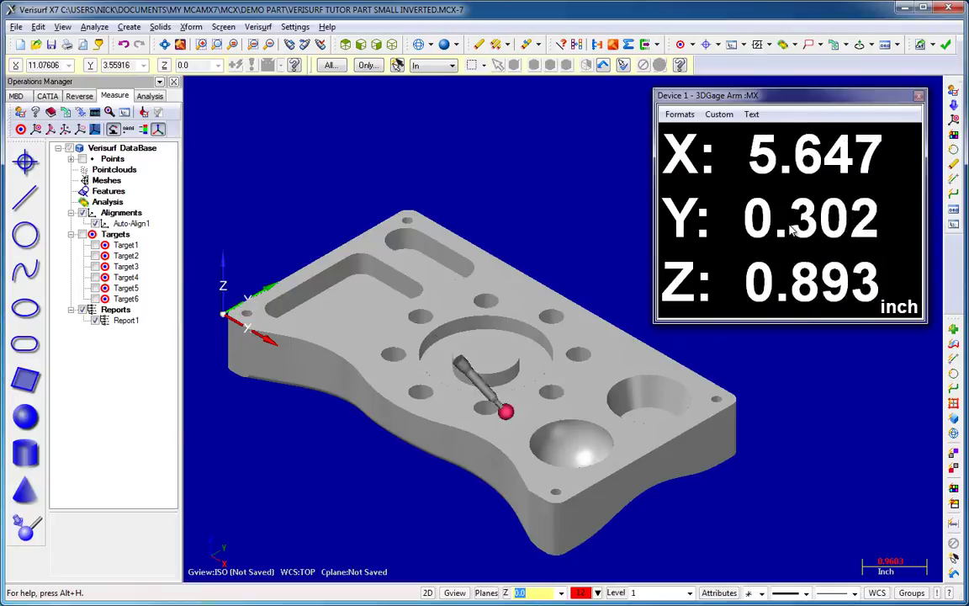
left_click(812, 238)
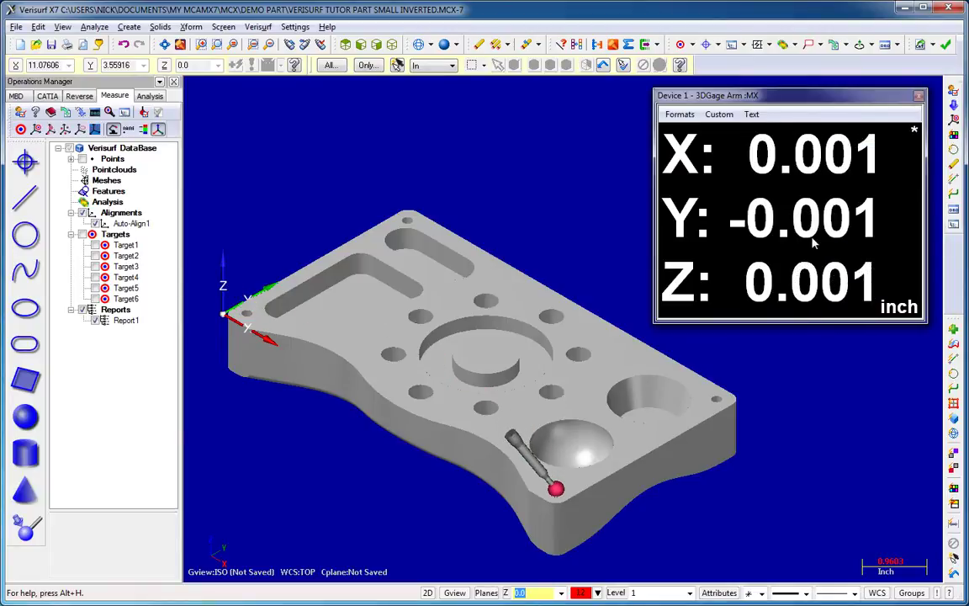
right_click(821, 220)
left_click(839, 227)
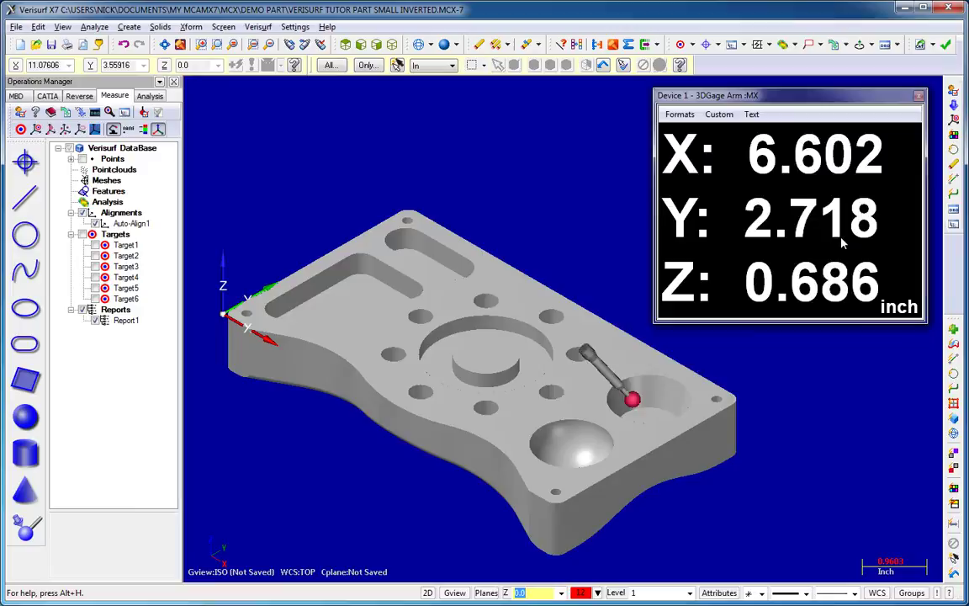
left_click(874, 247)
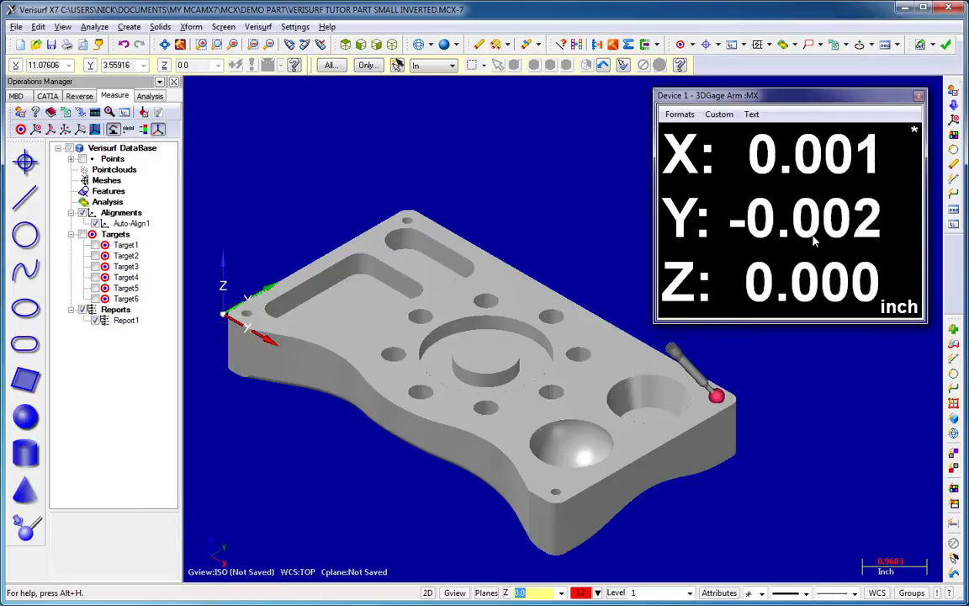
right_click(798, 224)
left_click(820, 232)
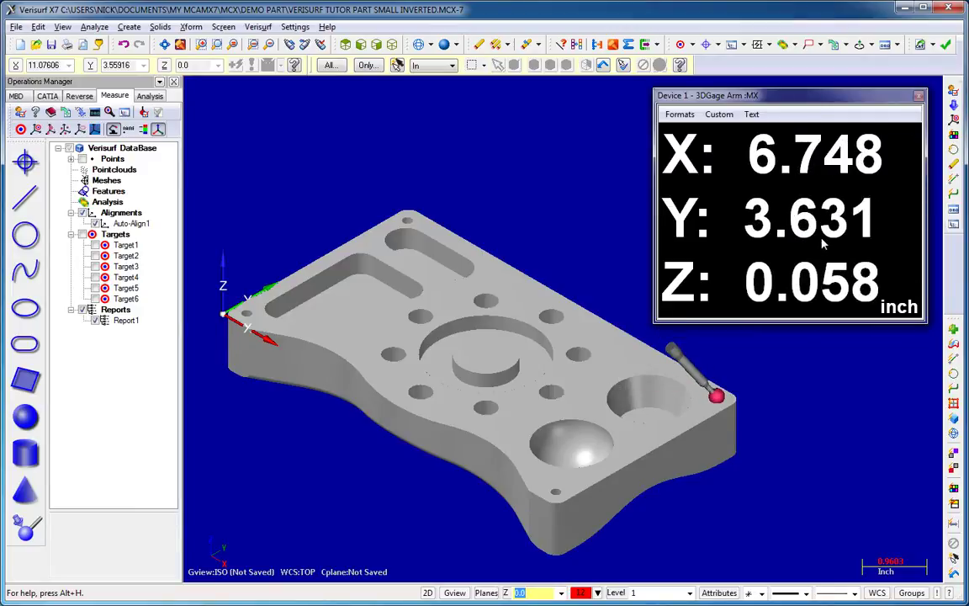
- Switch the readout units to millimetres, then back to inches
left_click(751, 115)
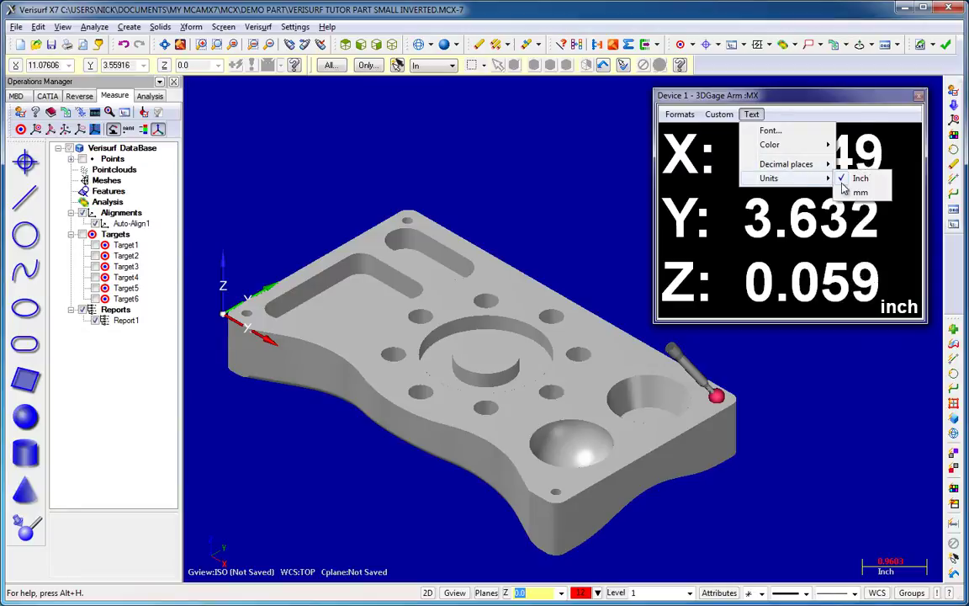
left_click(858, 192)
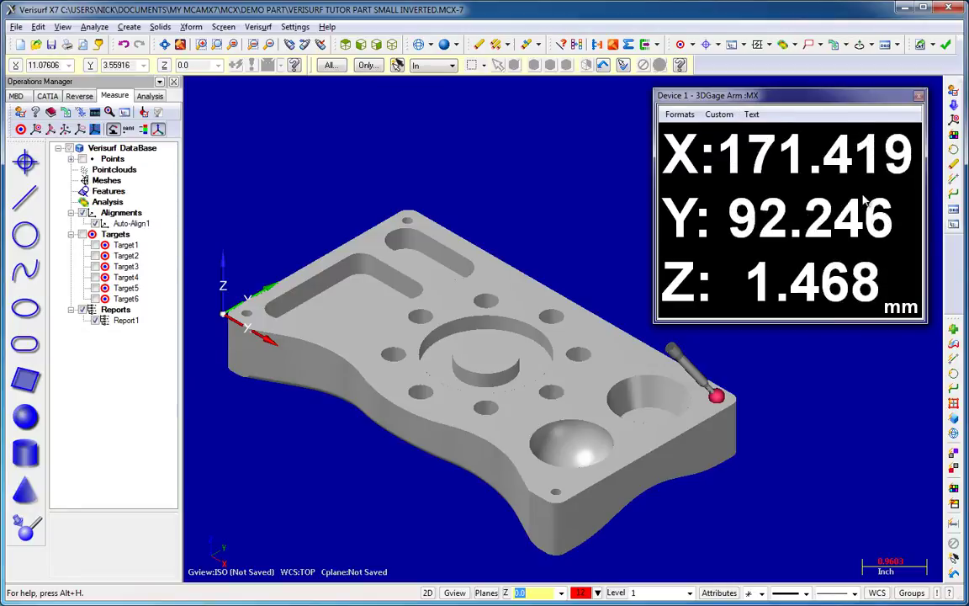
left_click(751, 115)
mouse_move(824, 179)
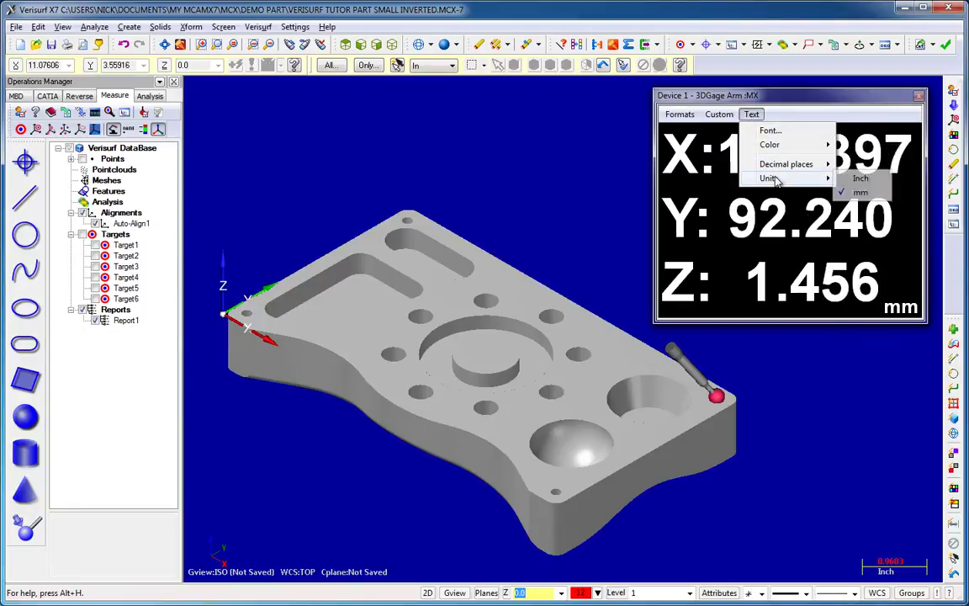
left_click(859, 178)
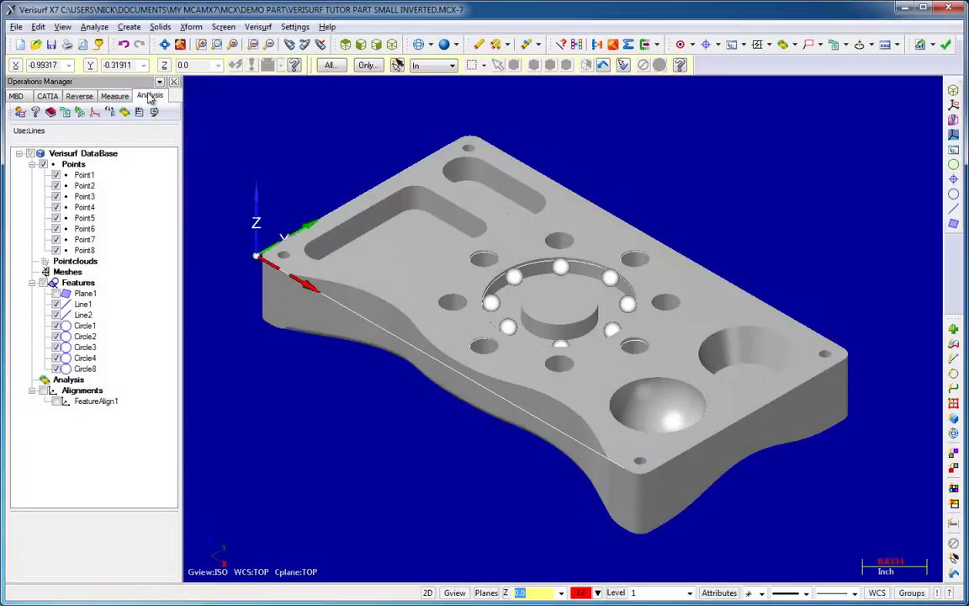
- Show the Reverse and MBD data trees, then return to the Measure tree
left_click(81, 97)
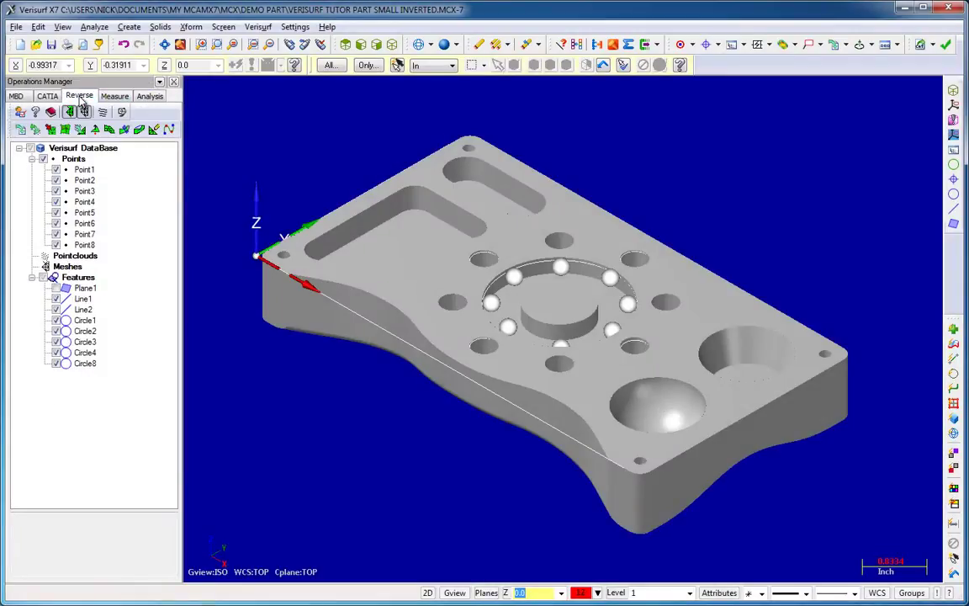
left_click(17, 97)
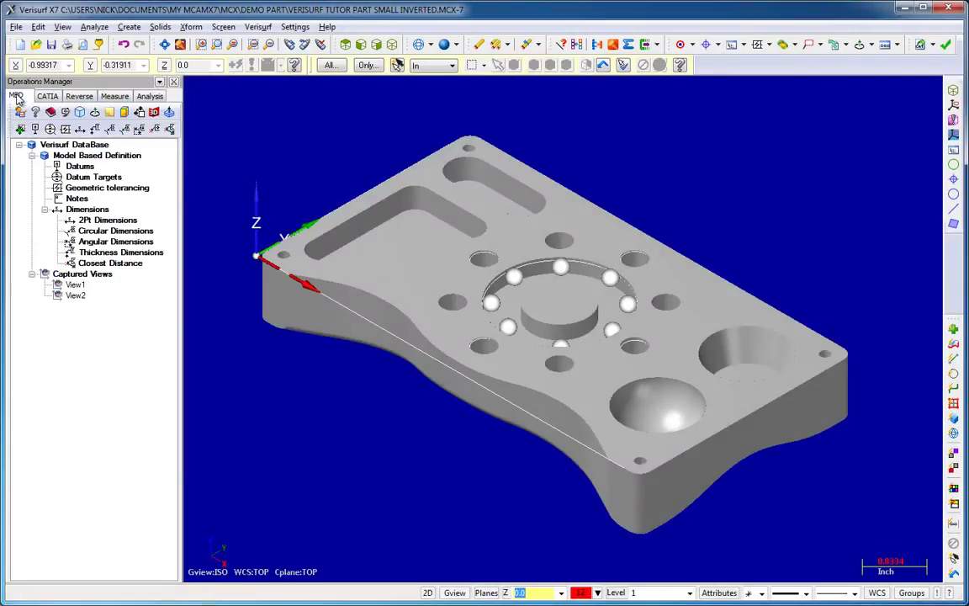
left_click(110, 96)
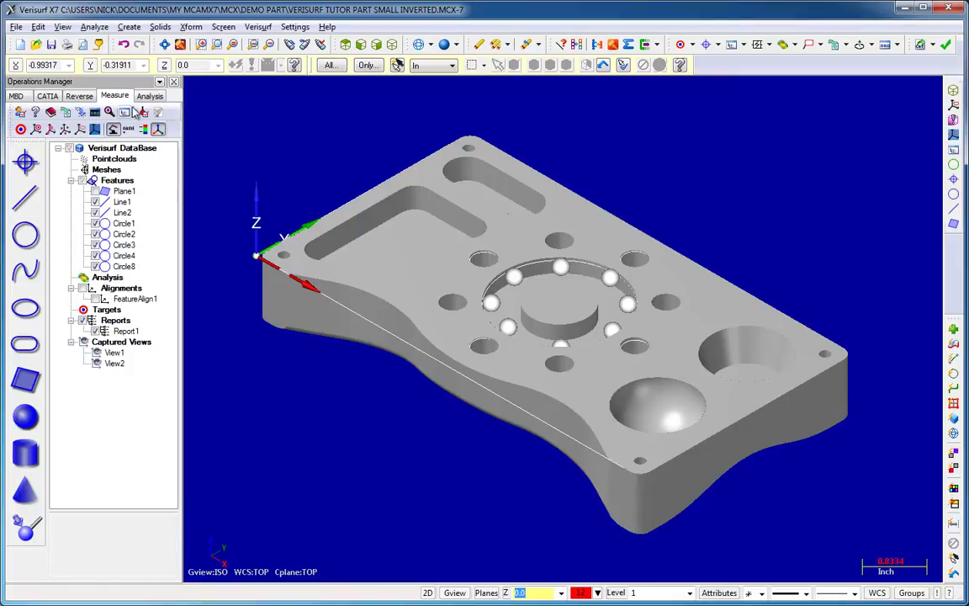
- Reset the data tree to the Measure layout, then bring up the tree options again
right_click(169, 155)
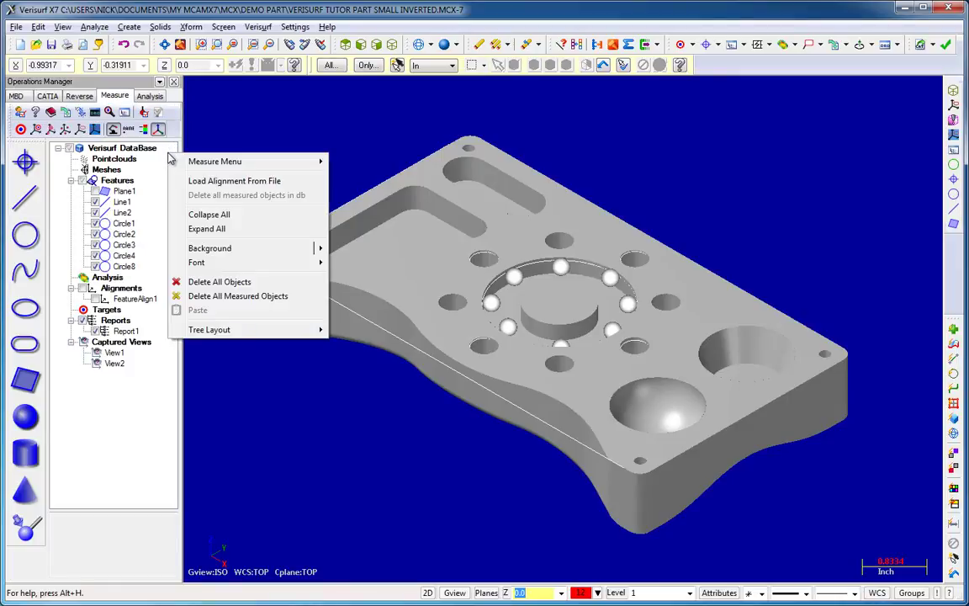
mouse_move(216, 331)
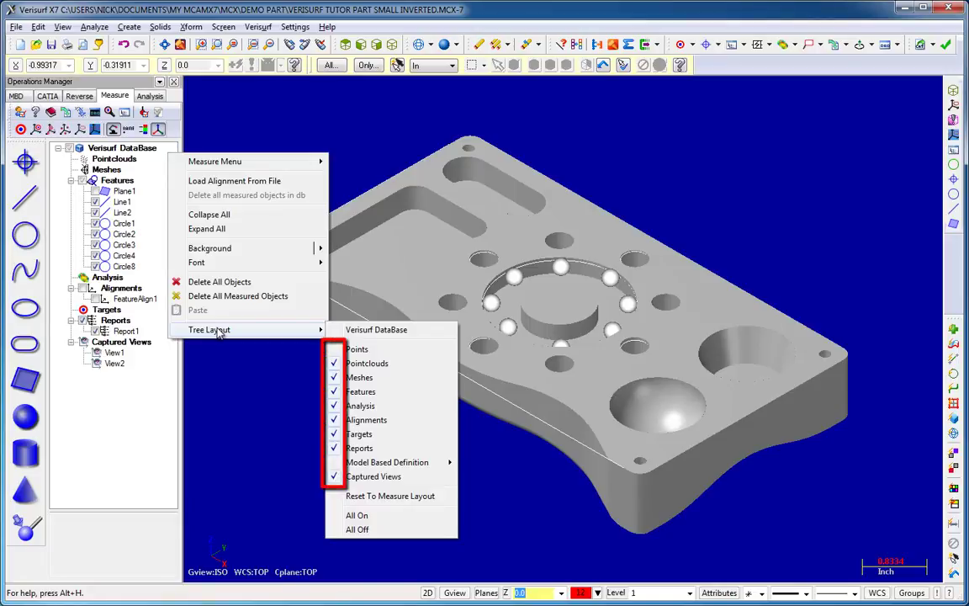
left_click(415, 499)
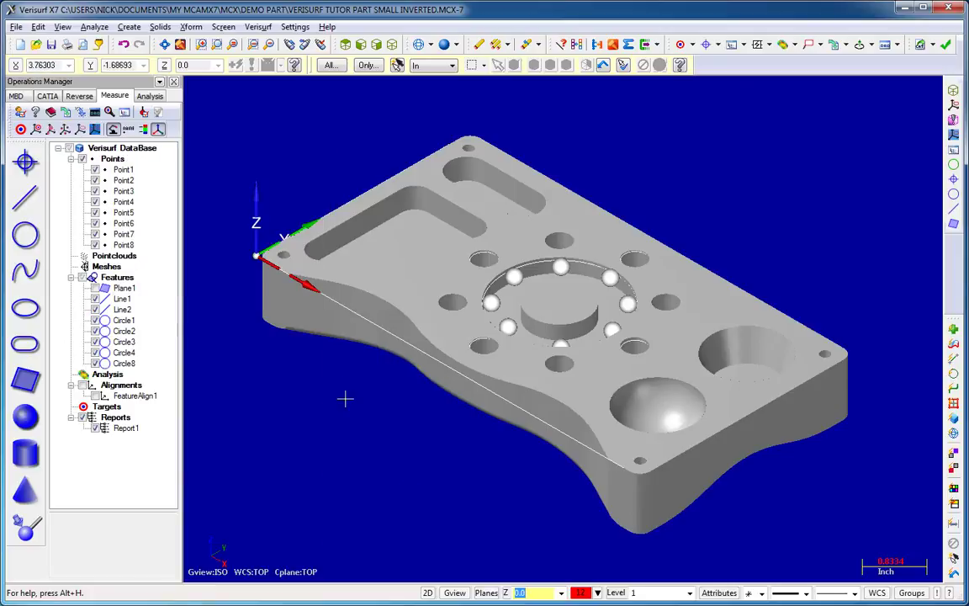
right_click(168, 163)
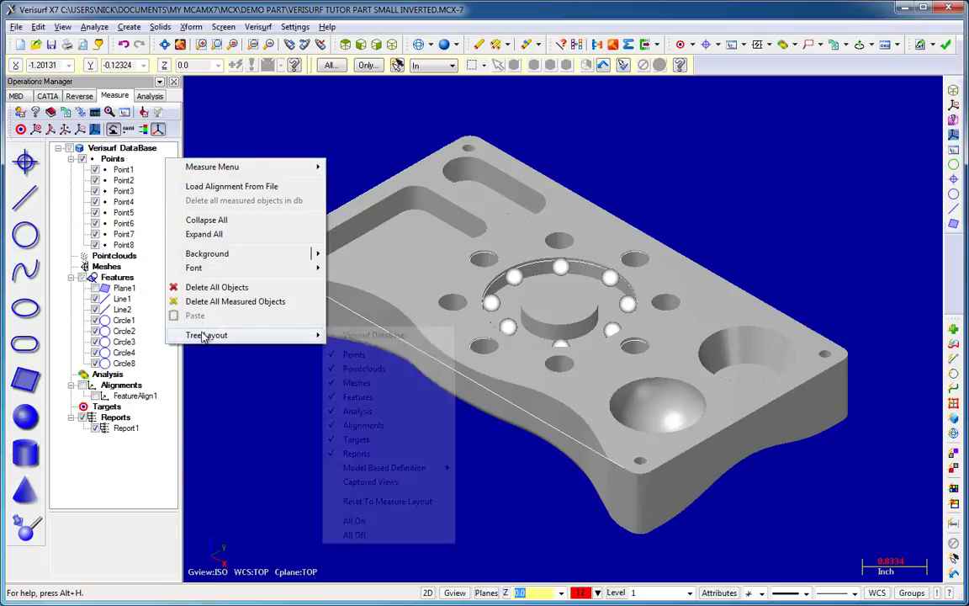
- Flatten the data tree and group Point1 through Point8 with Circle8 into a new Group
left_click(354, 535)
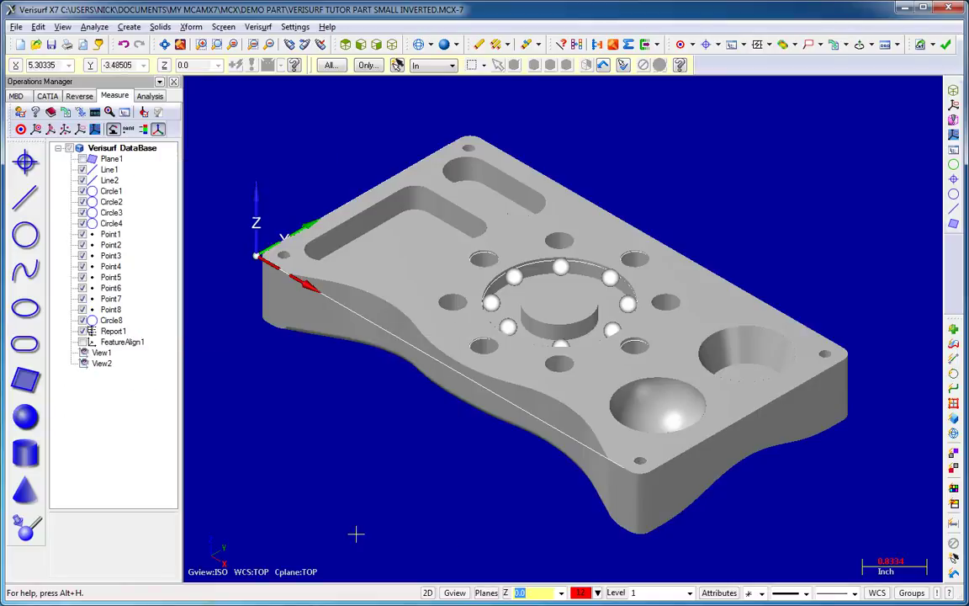
left_click(121, 319)
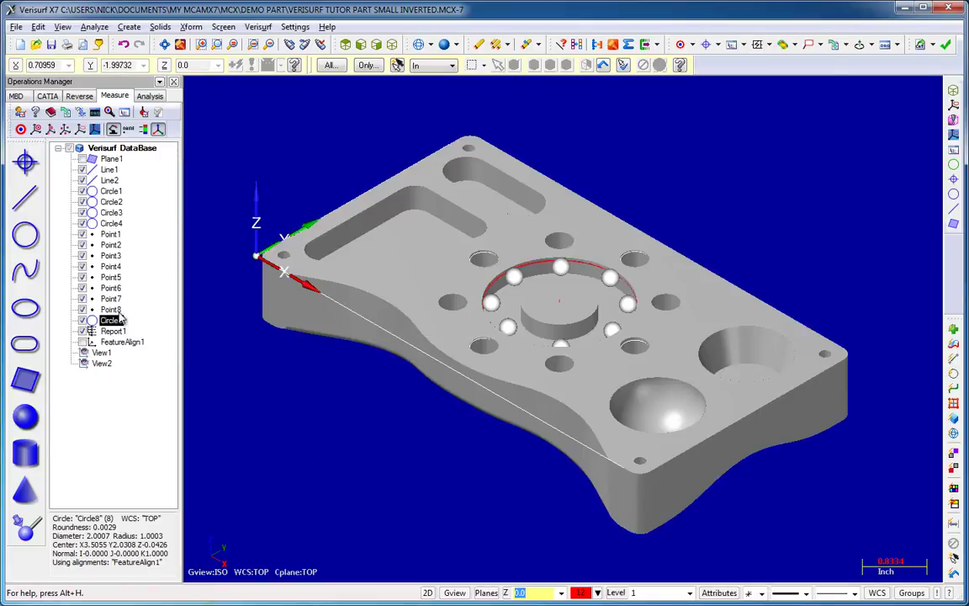
left_click(112, 235, "shift")
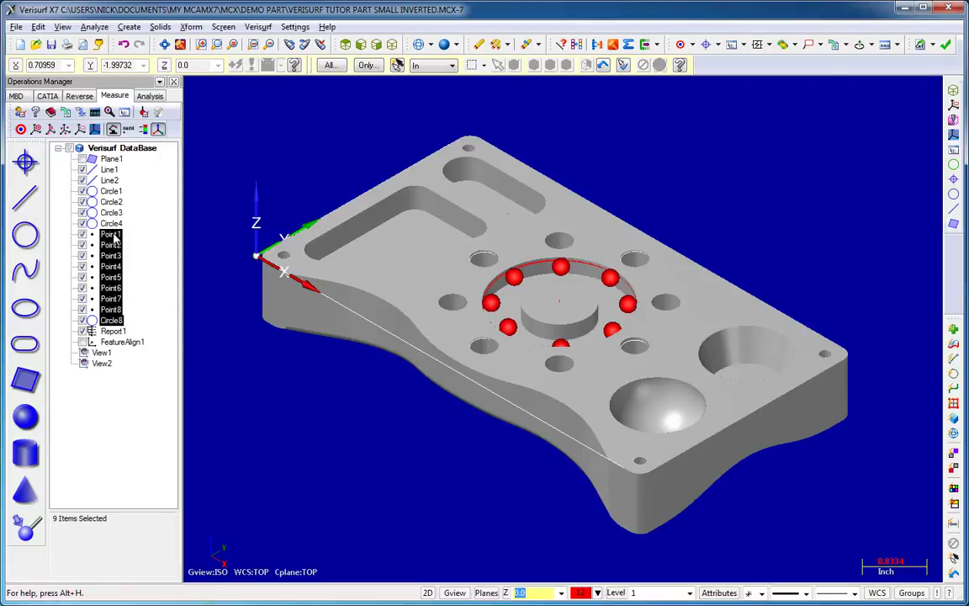
right_click(115, 238)
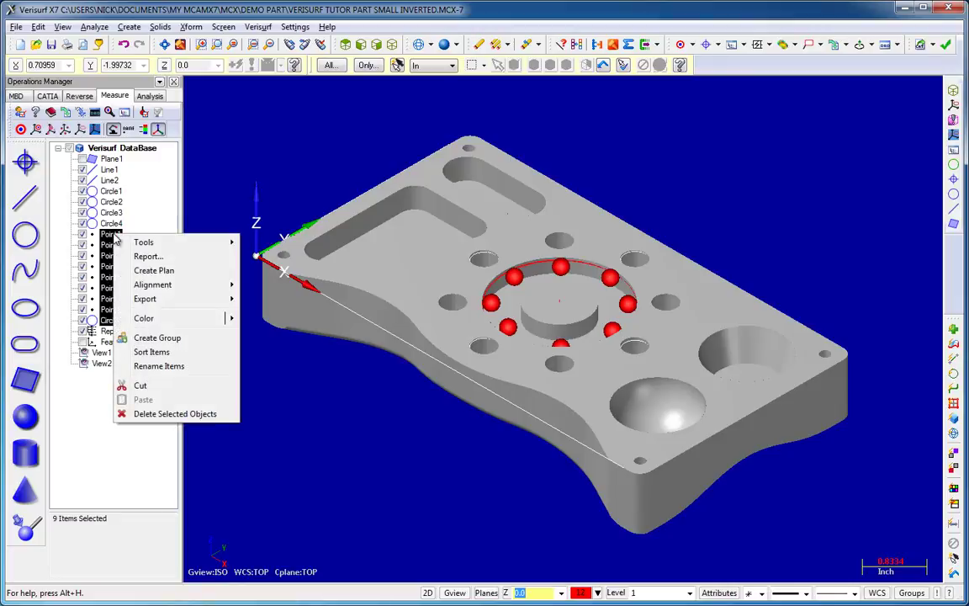
left_click(153, 339)
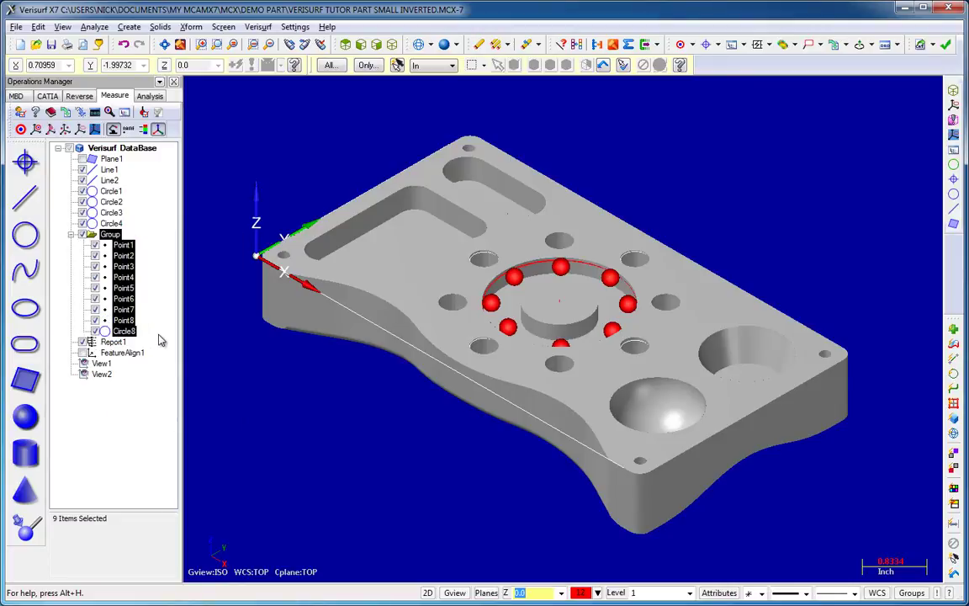
key("Escape")
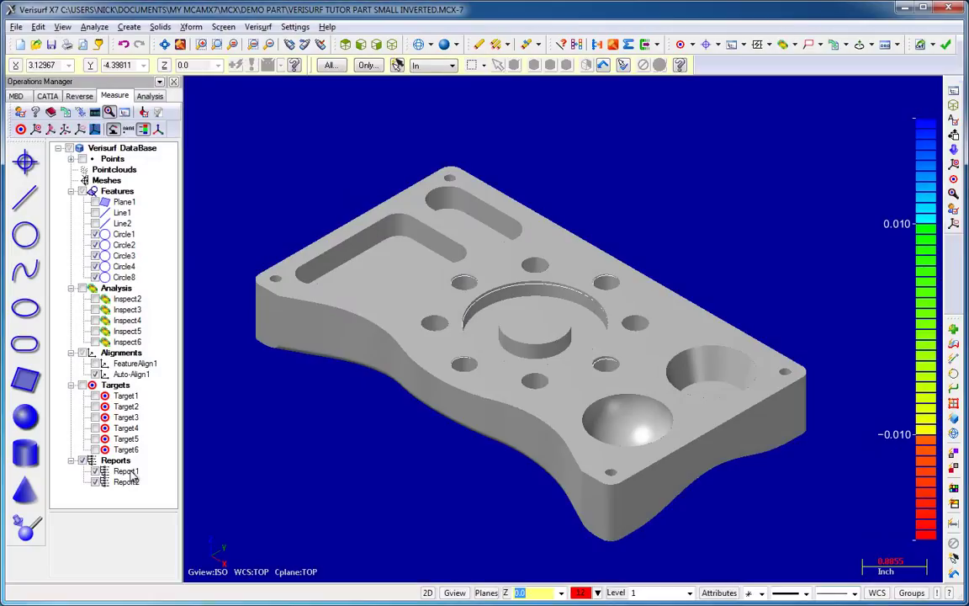
- Generate the Word inspection report for Report1 after accepting its report settings
double_click(131, 474)
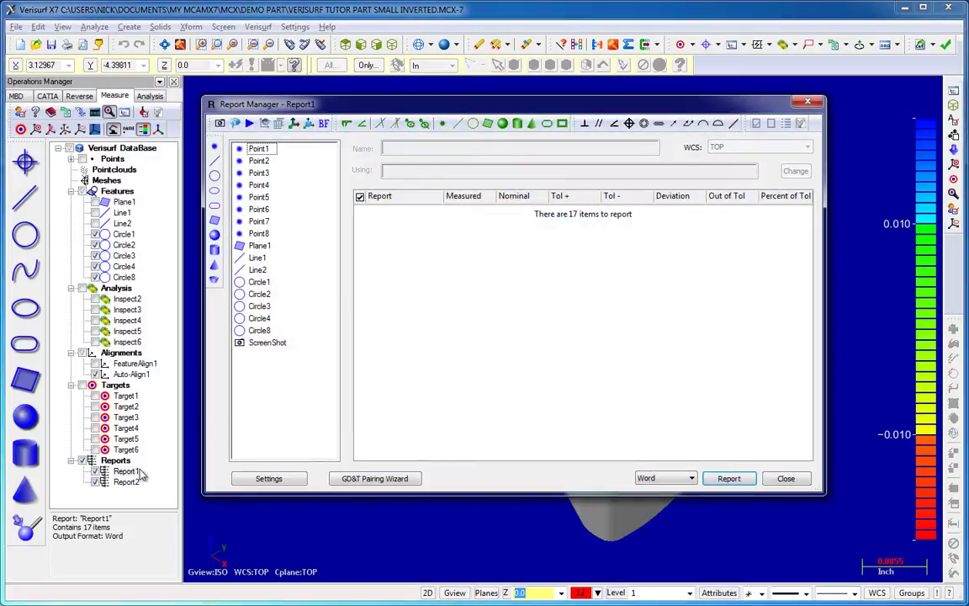
left_click(252, 479)
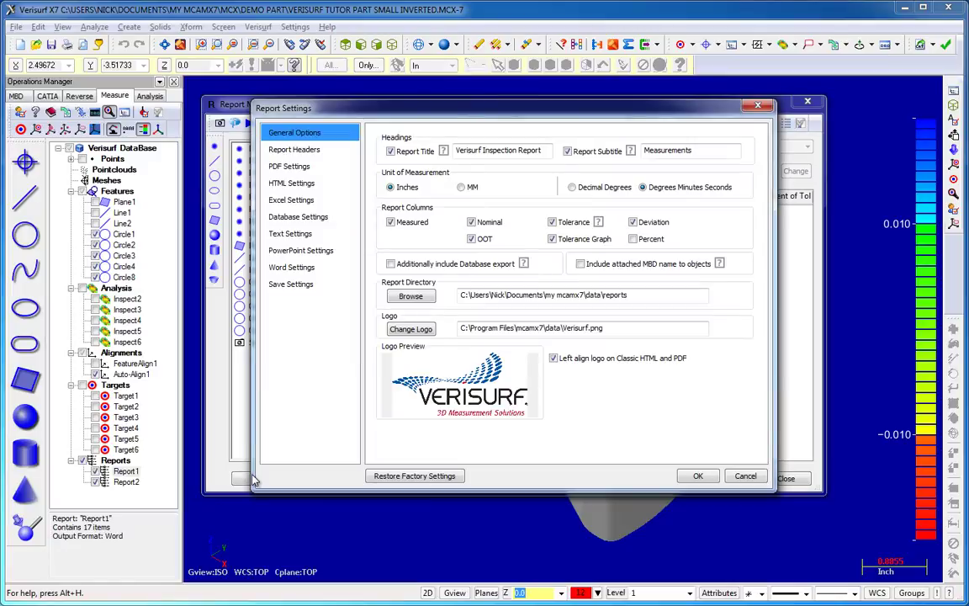
left_click(698, 476)
left_click(730, 478)
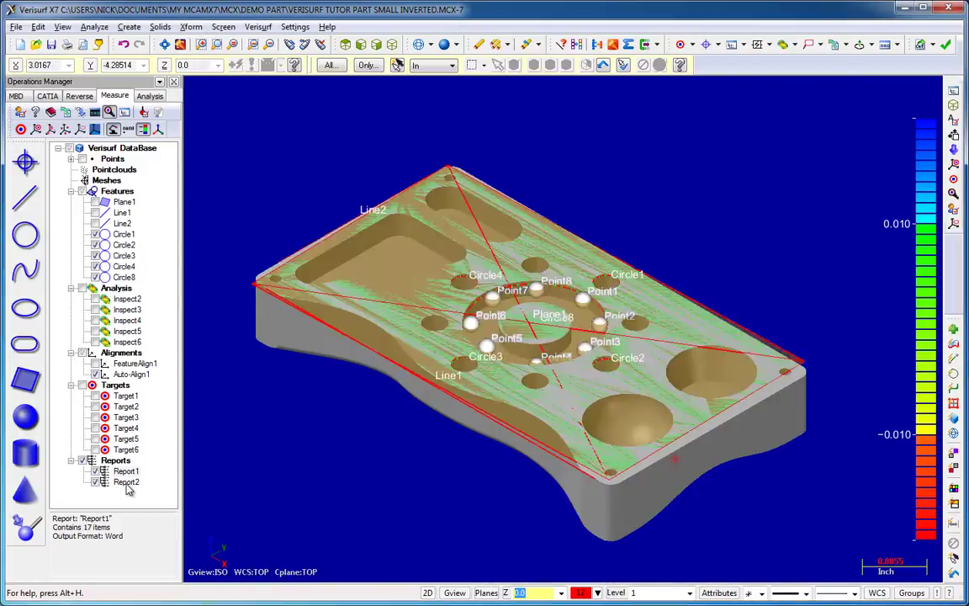
- Generate the PowerPoint report for Report2 and view the Inspect2 and Inspect3 slides
double_click(126, 481)
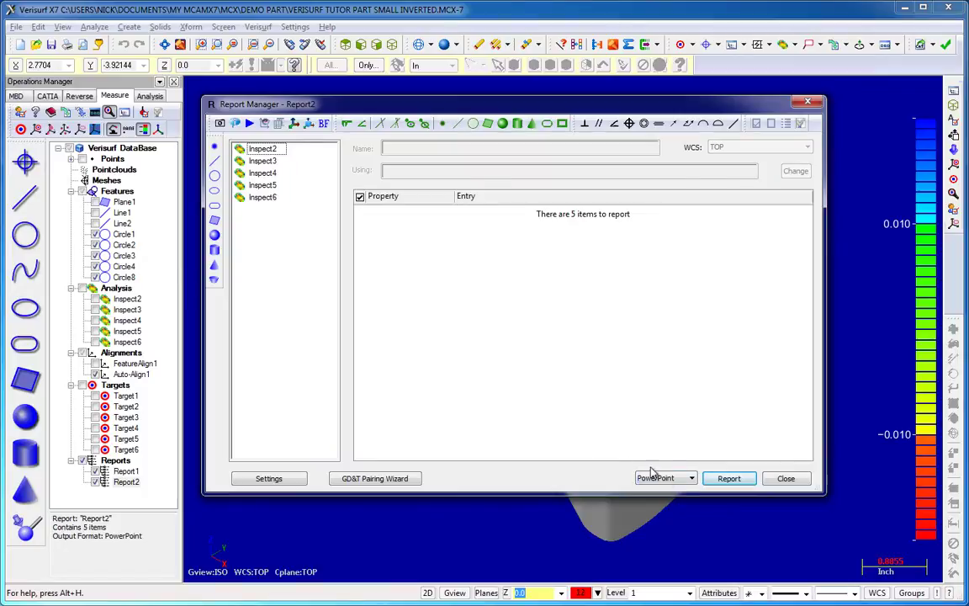
left_click(729, 479)
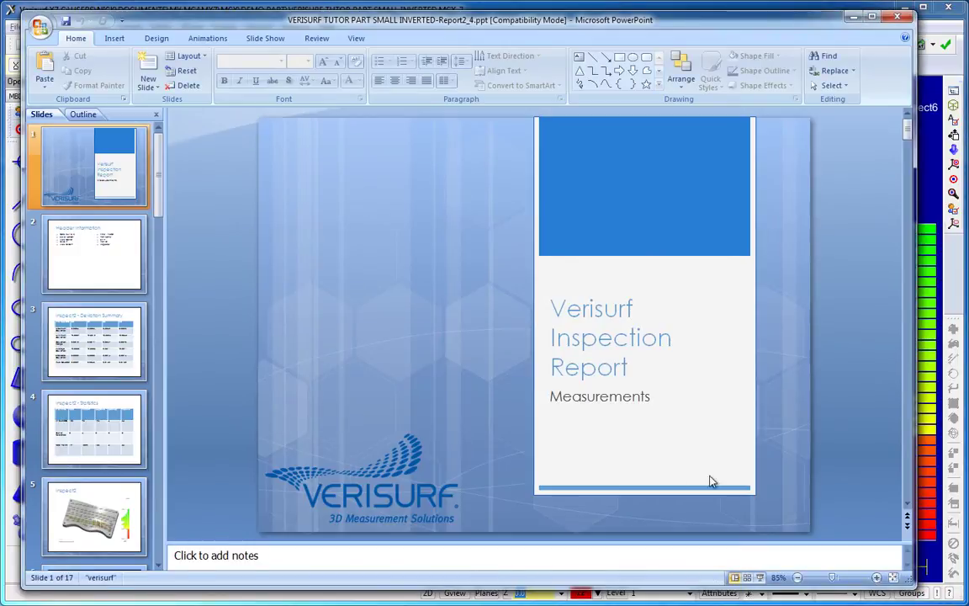
left_click(142, 504)
scroll(113, 461, "down", 5)
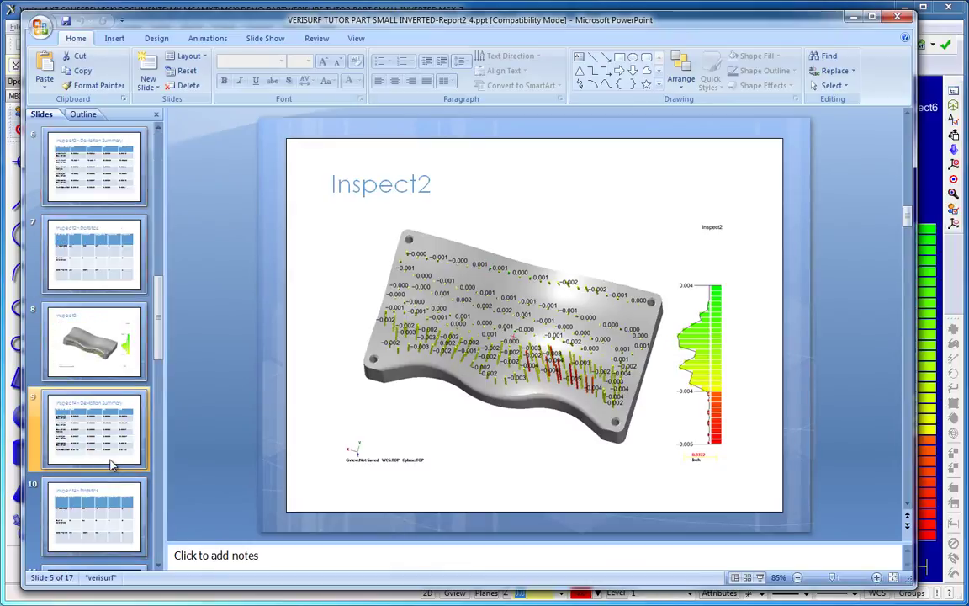
left_click(108, 364)
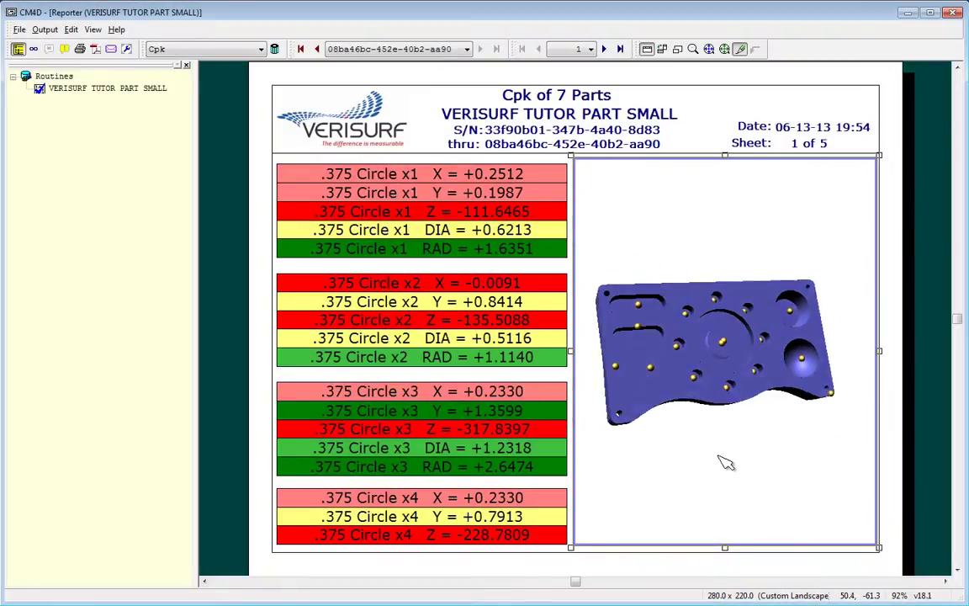
- Rotate and zoom the 3-D part in the Cpk of 7 Parts report to show its edge thickness
left_click_drag(725, 462, 644, 341)
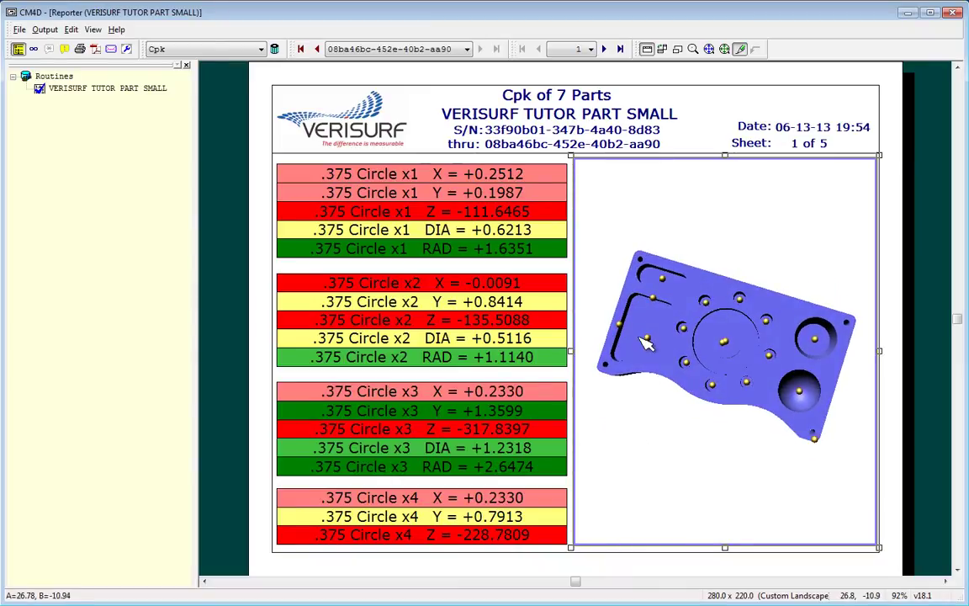
scroll(644, 340, "up", 2)
scroll(644, 341, "down", 3)
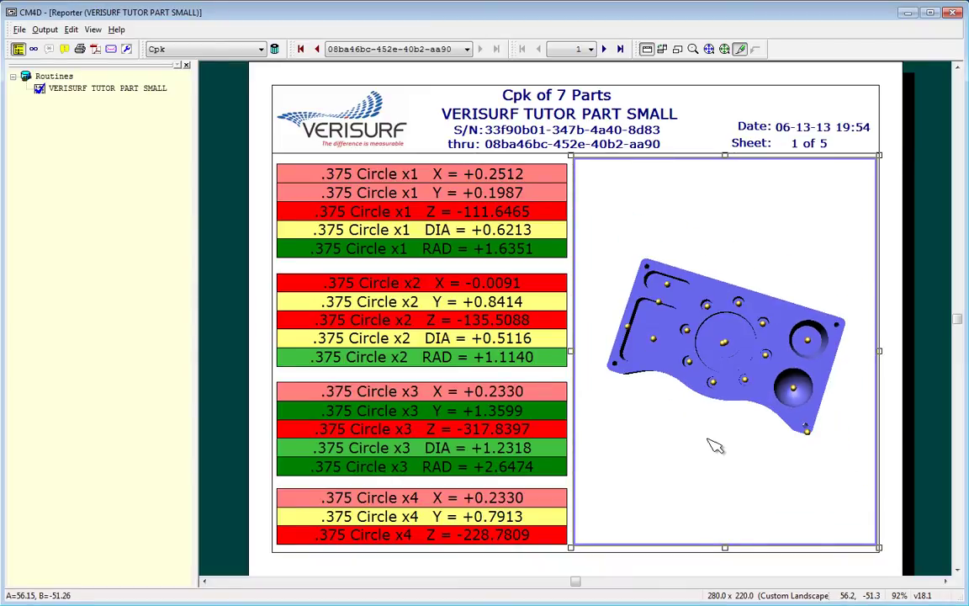
left_click_drag(713, 443, 694, 402)
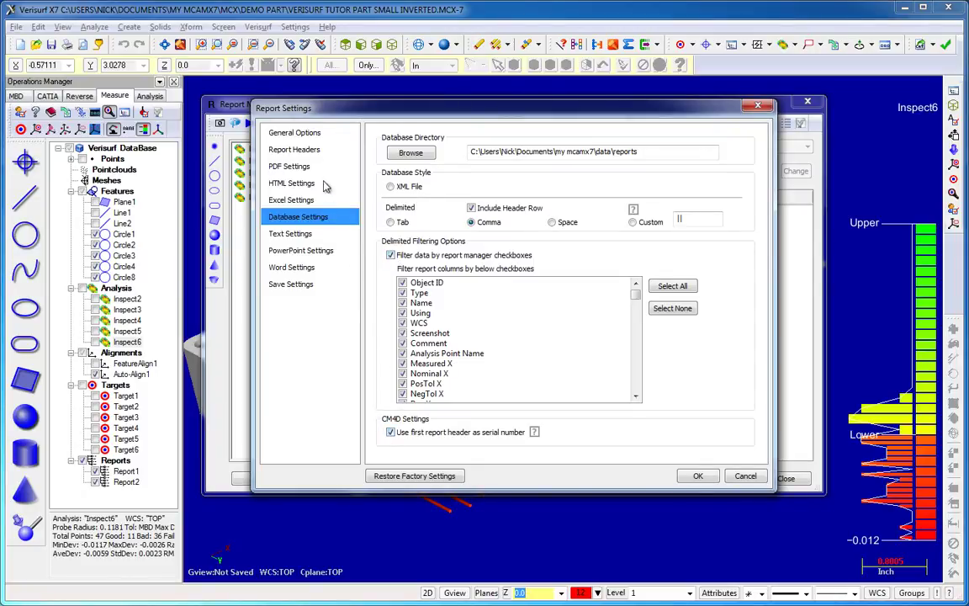
- Balloon the Ø1.000 diameter as characteristic 2 and pair balloon 1 with the .25 Verisurf measurement
left_click(318, 150)
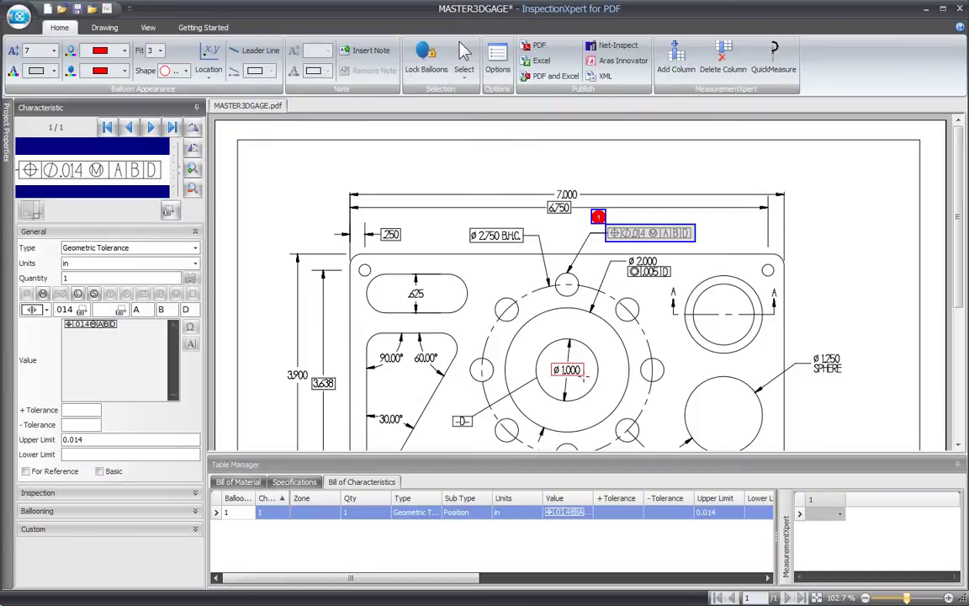
left_click_drag(583, 375, 583, 376)
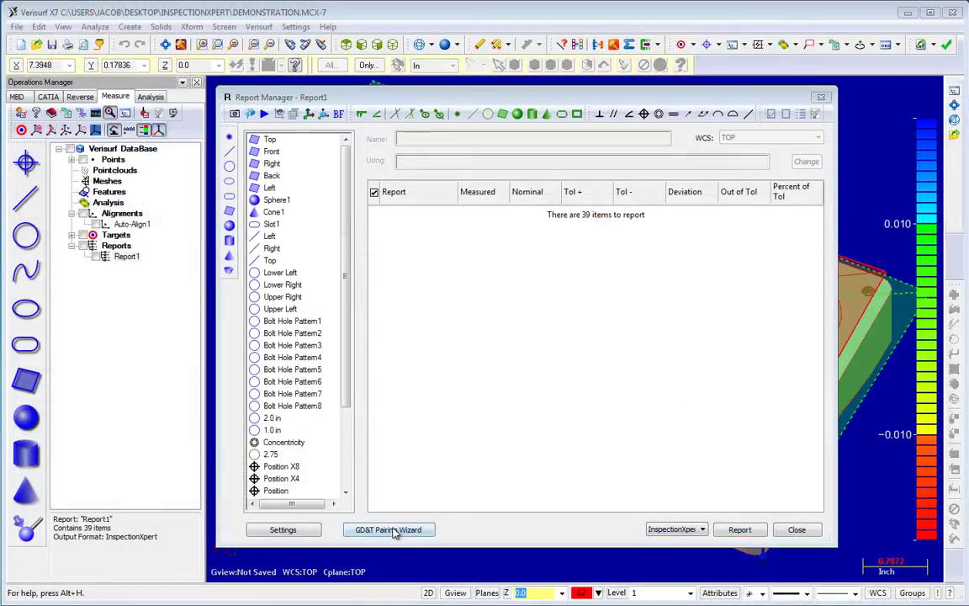
left_click(385, 525)
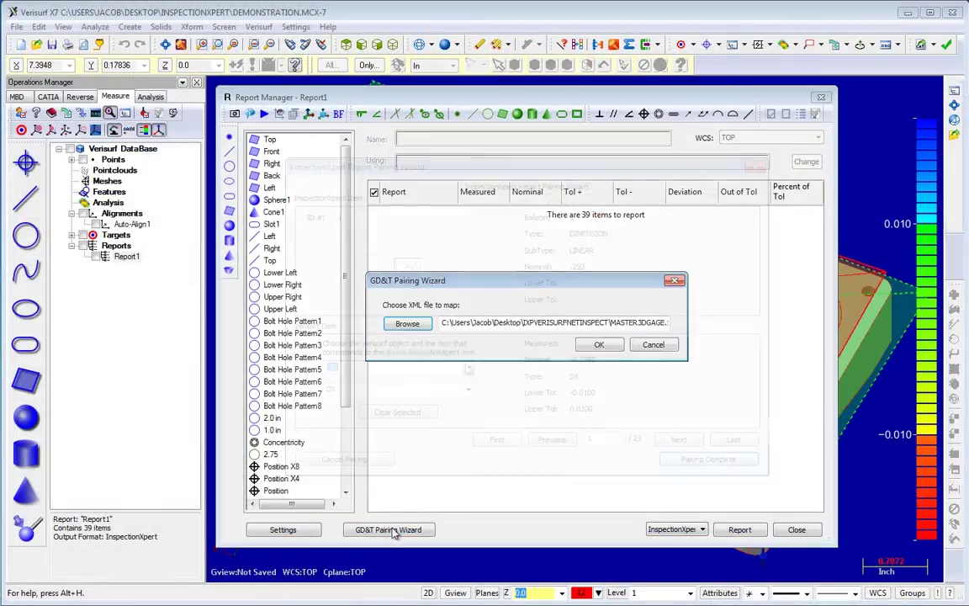
left_click(469, 368)
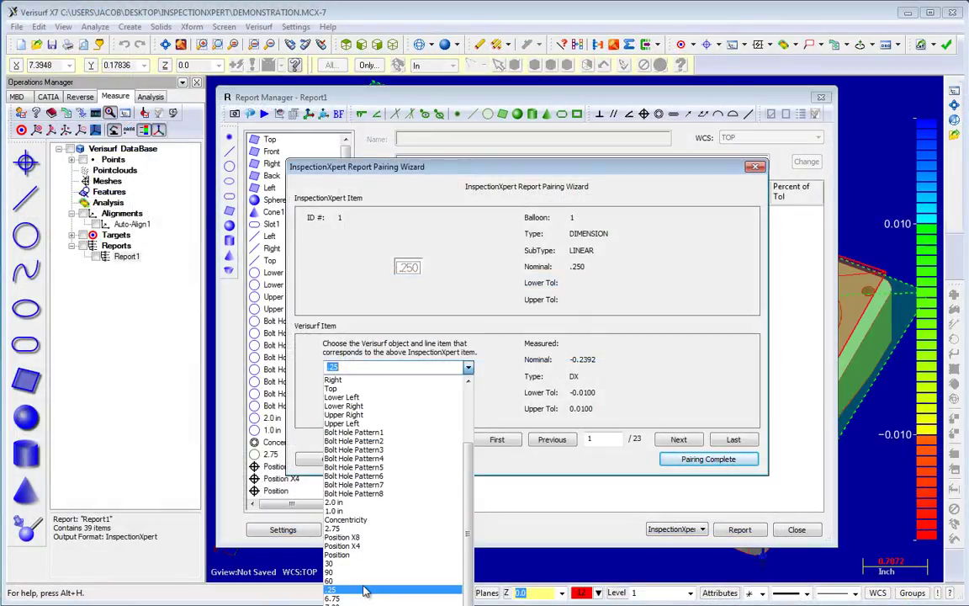
left_click(363, 584)
left_click(468, 392)
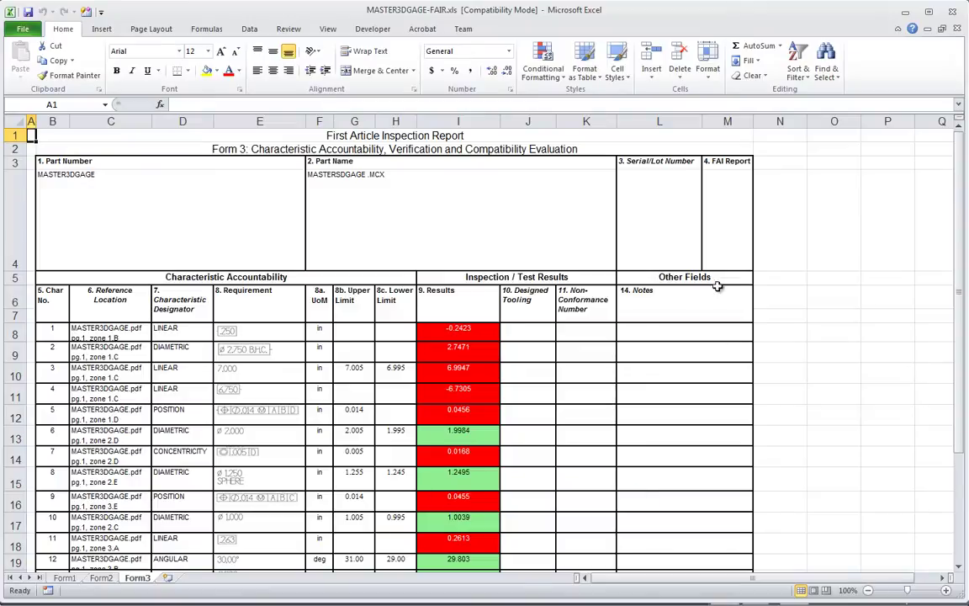
- Export the paired characteristics to the Excel First Article Inspection report
left_click(597, 372)
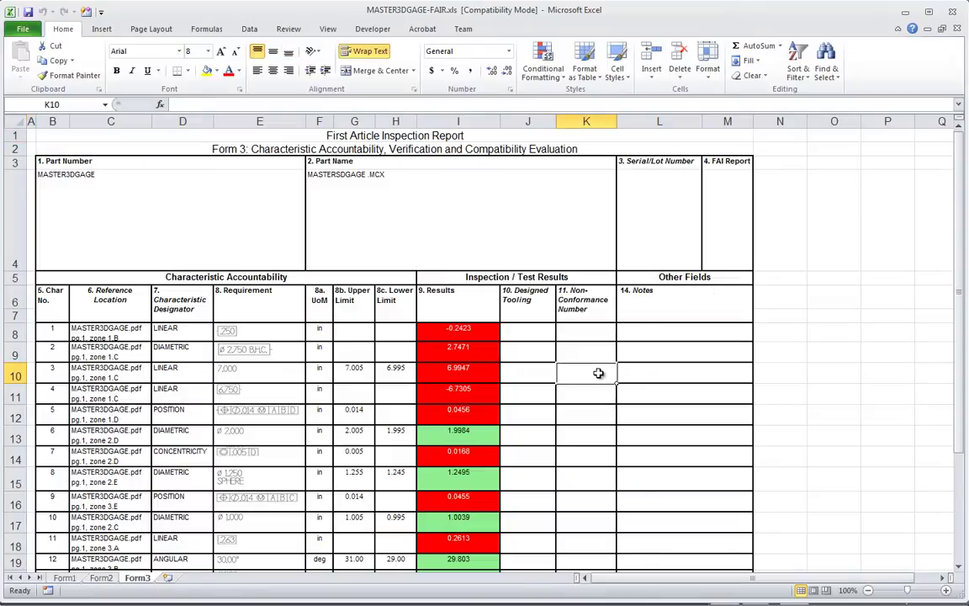
scroll(597, 372, "down", 1)
scroll(597, 373, "down", 1)
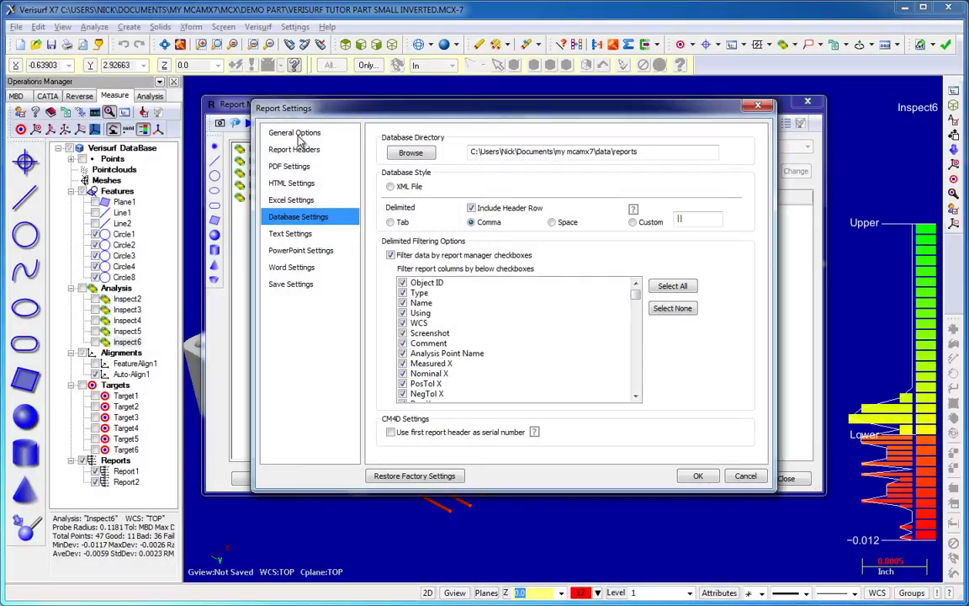
- Show General Options, rotate the Single Measurement part, and outline the Ø.014 position tolerance frame
left_click(298, 134)
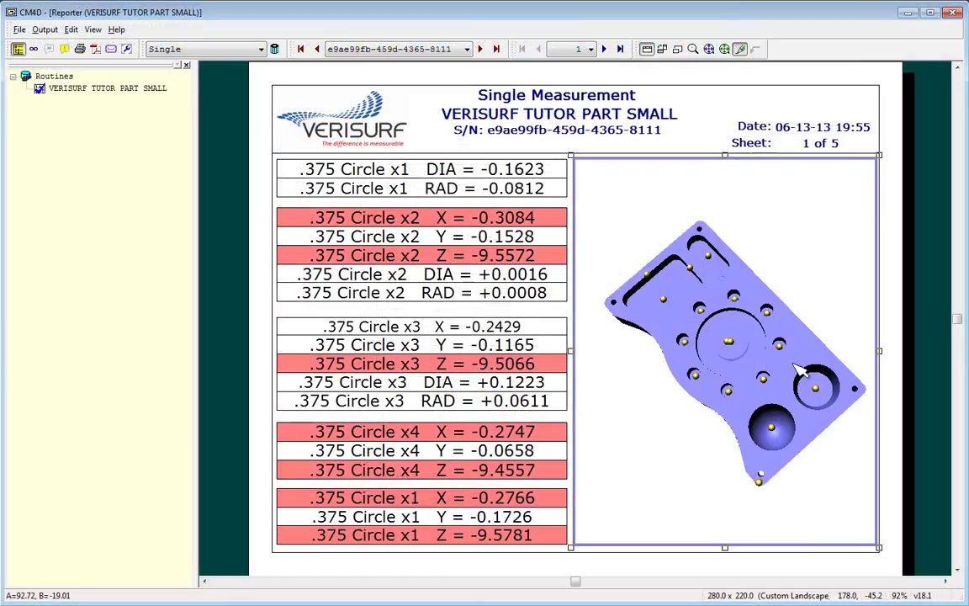
left_click_drag(721, 372, 778, 374)
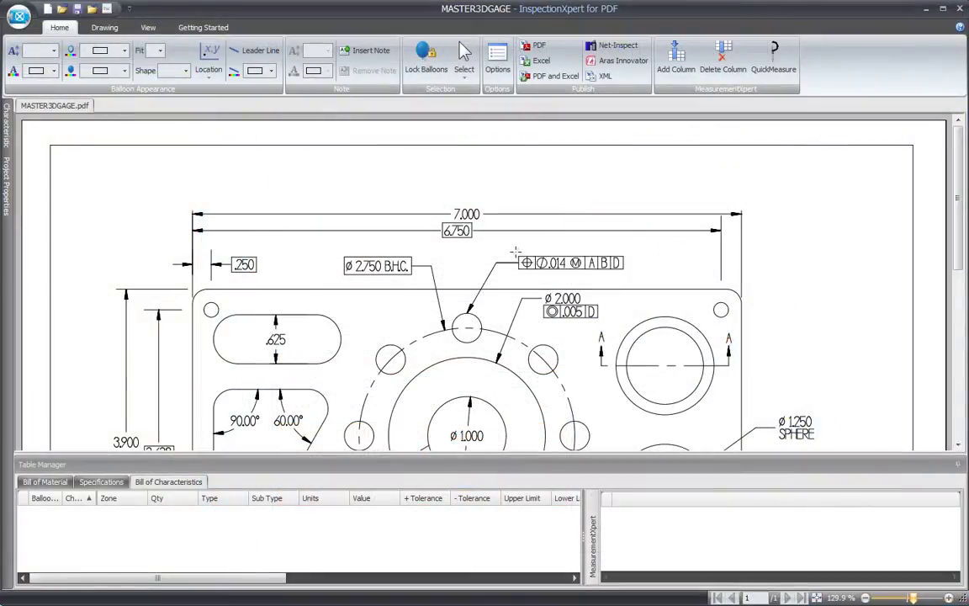
left_click_drag(515, 251, 630, 274)
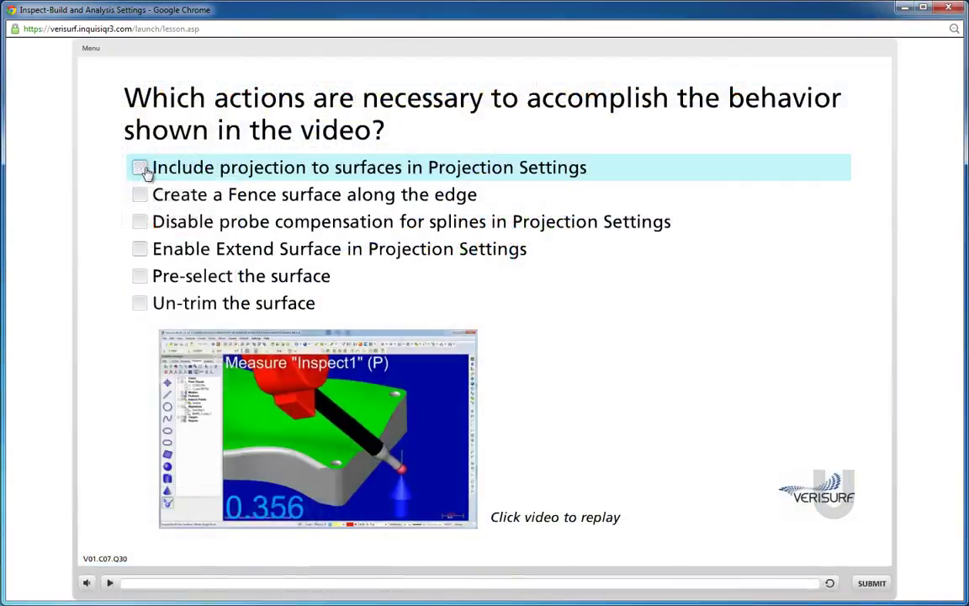
- Select 'Include projection to surfaces in Projection Settings' as the quiz answer
left_click(139, 170)
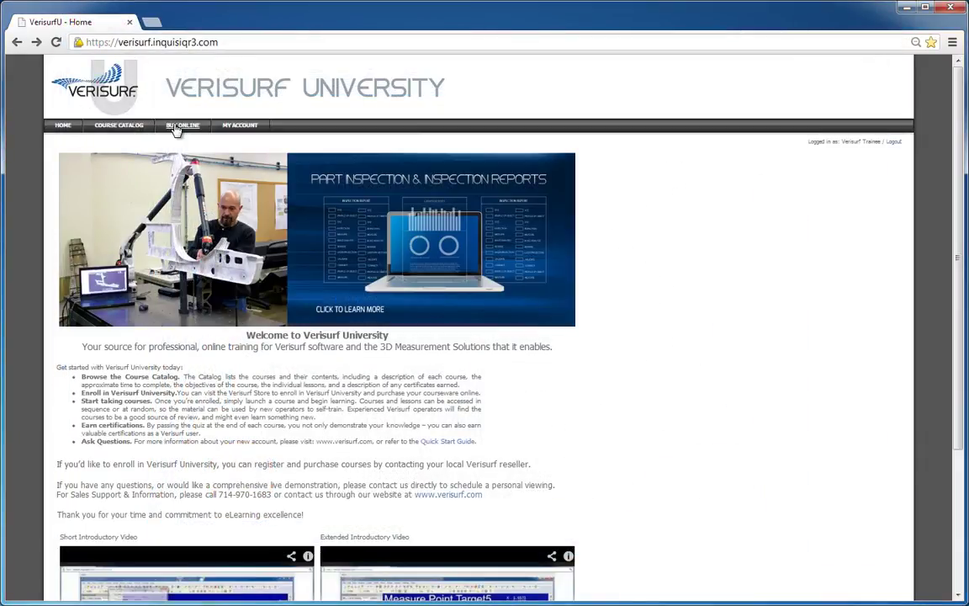
- Open the Verisurf Store from the BUY ONLINE menu item
left_click(178, 127)
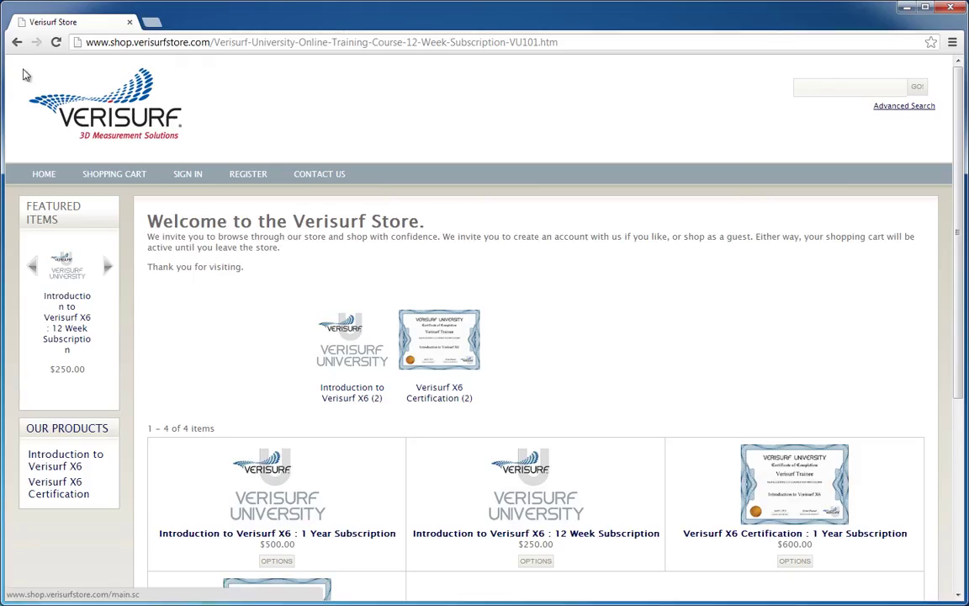